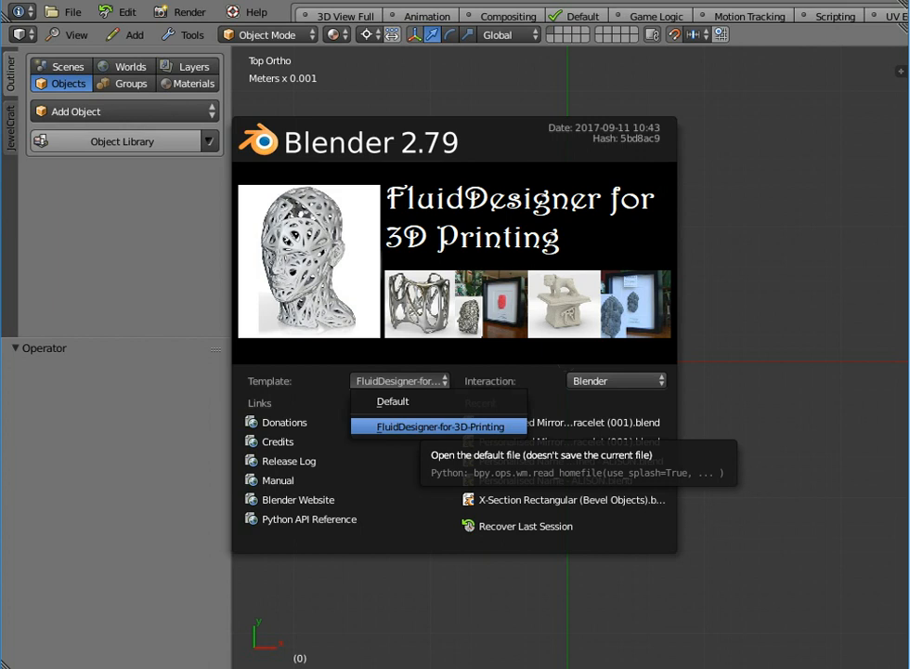
Load the FluidDesigner-for-3D-Printing template
{"action": "left_click", "coordinate": [427, 427]}
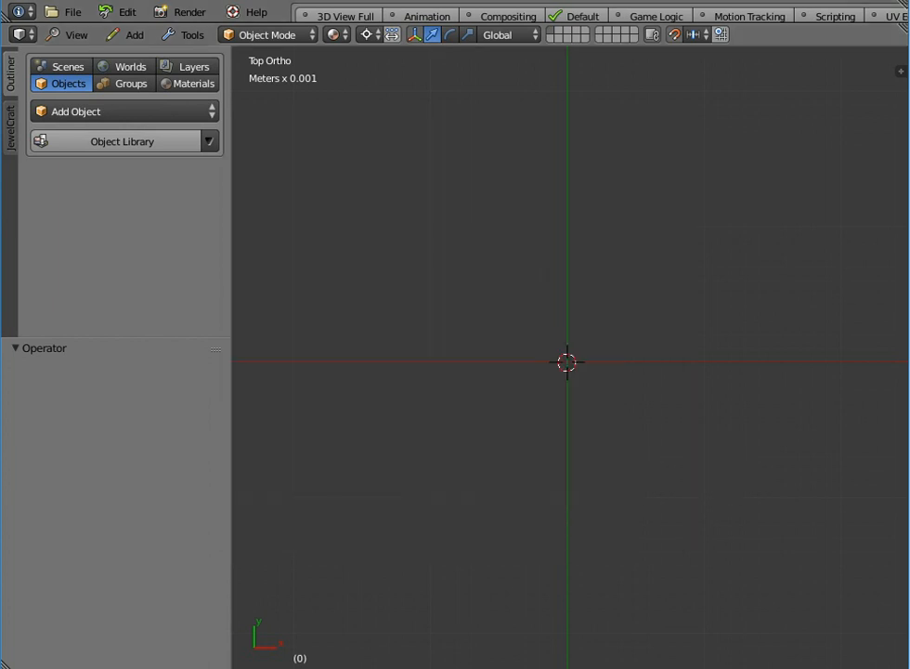
Switch to the photo viewer to examine the smart-object joining diagram and the example heart pendants, then return to Blender
{"action": "key", "text": "alt+Tab"}
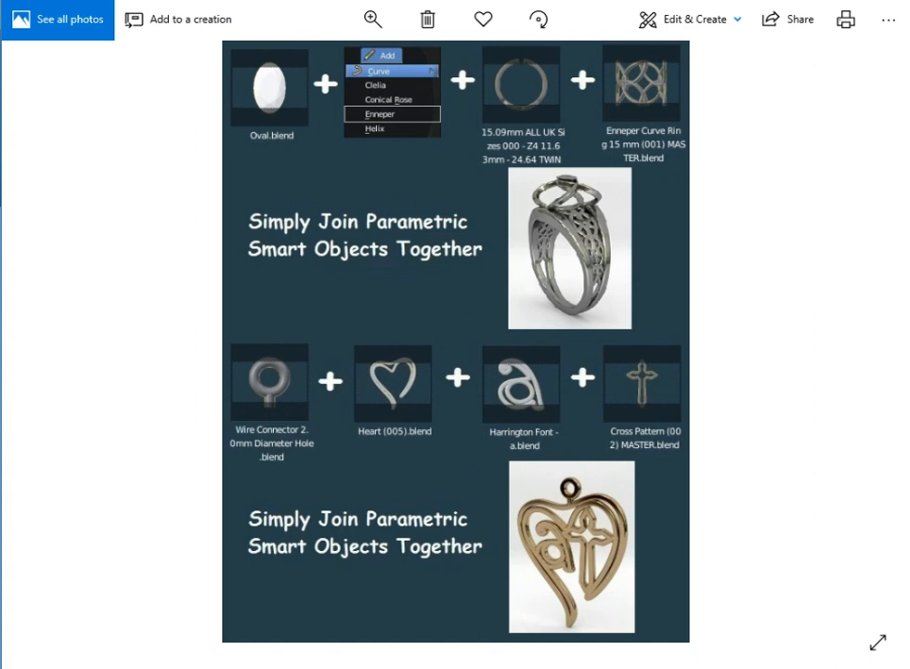
{"action": "key", "text": "alt+Tab"}
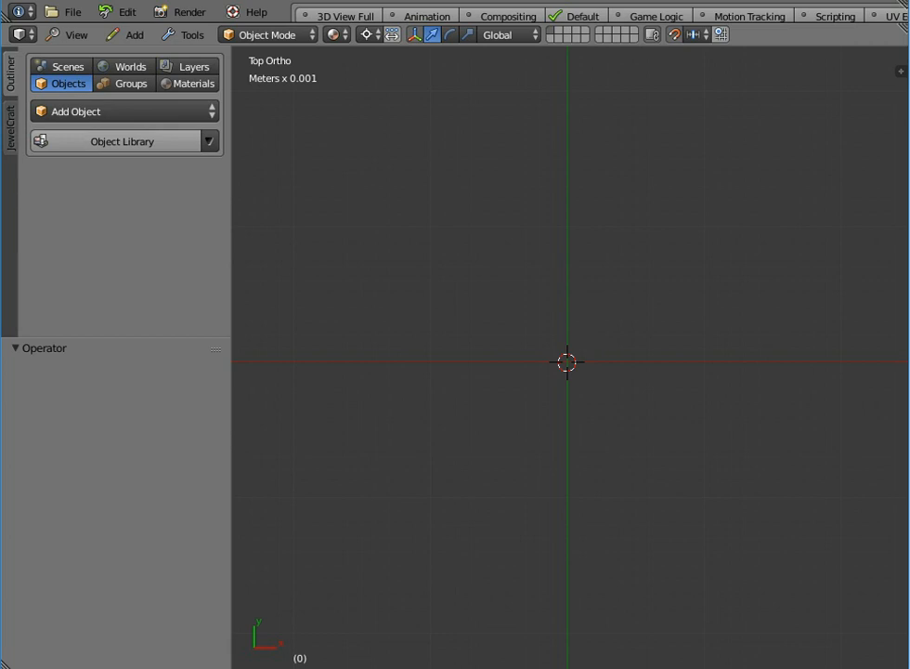
{"action": "key", "text": "alt+Tab"}
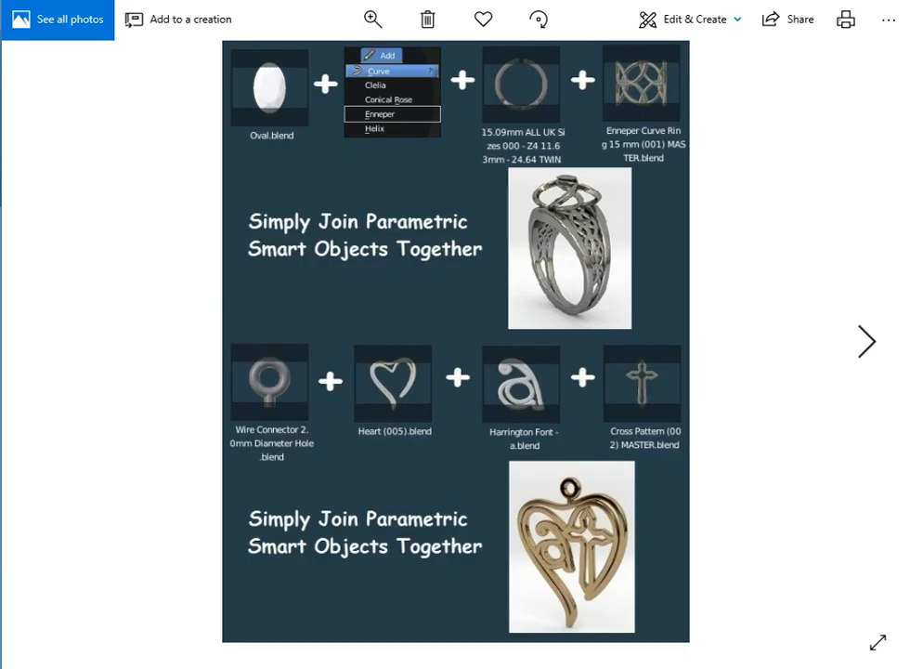
{"action": "key", "text": "Right"}
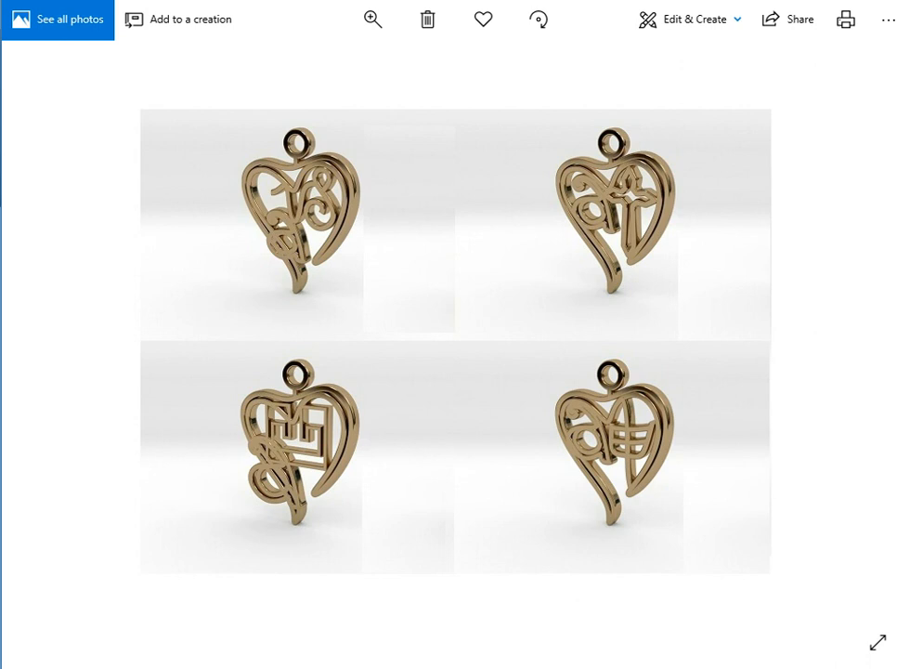
{"action": "key", "text": "alt+Tab"}
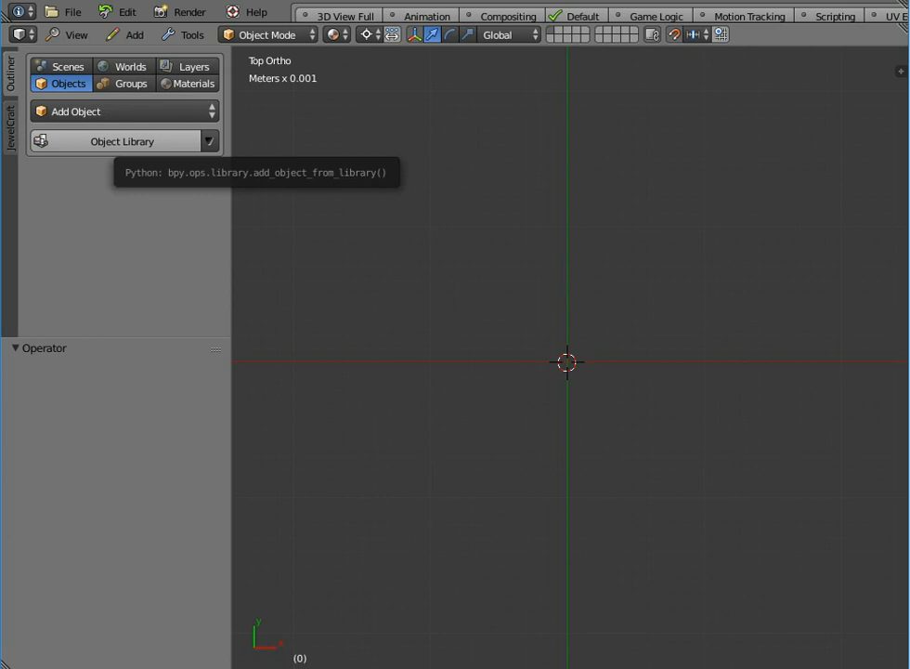
Add Heart (005) from the Patterns - Hearts category of the object library and place it at the origin
{"action": "left_click", "coordinate": [122, 141]}
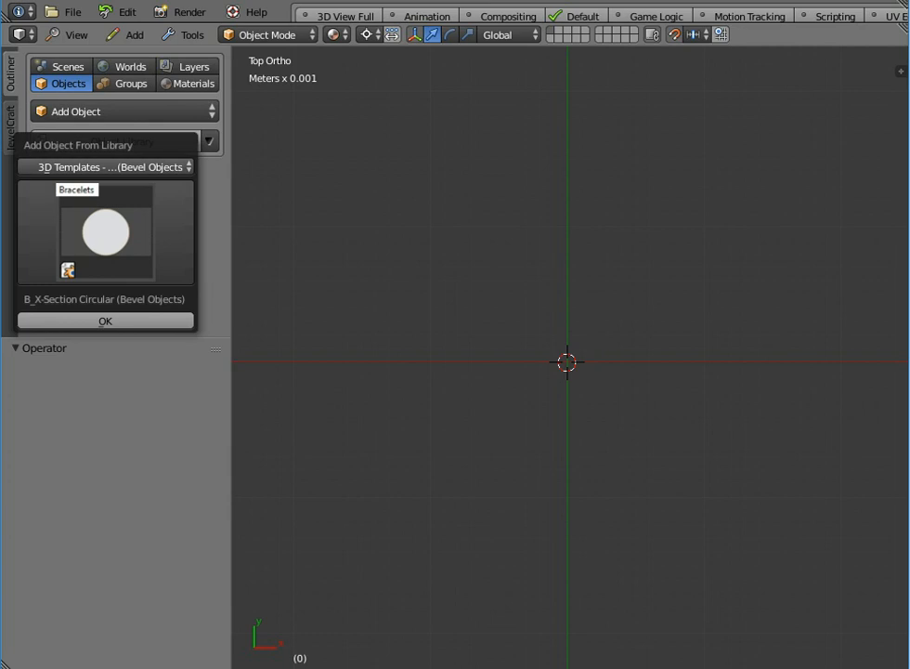
{"action": "left_click", "coordinate": [105, 167]}
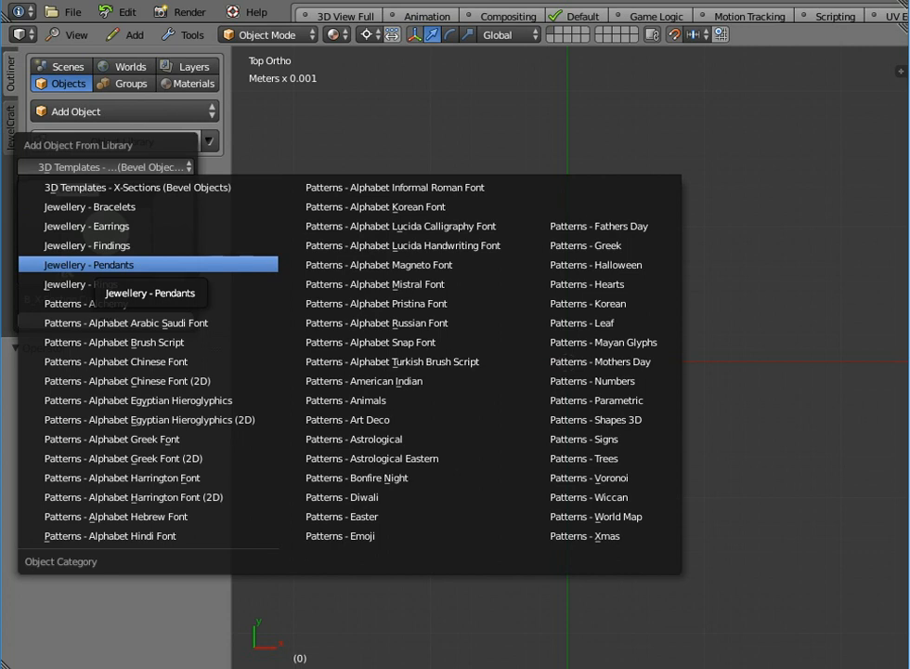
{"action": "left_click", "coordinate": [120, 265]}
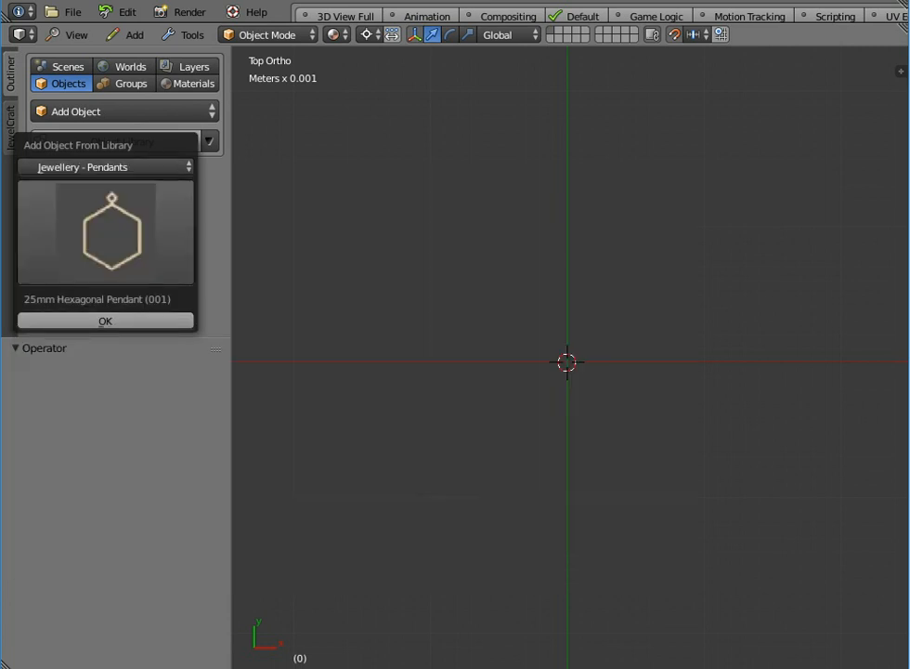
{"action": "left_click", "coordinate": [119, 253]}
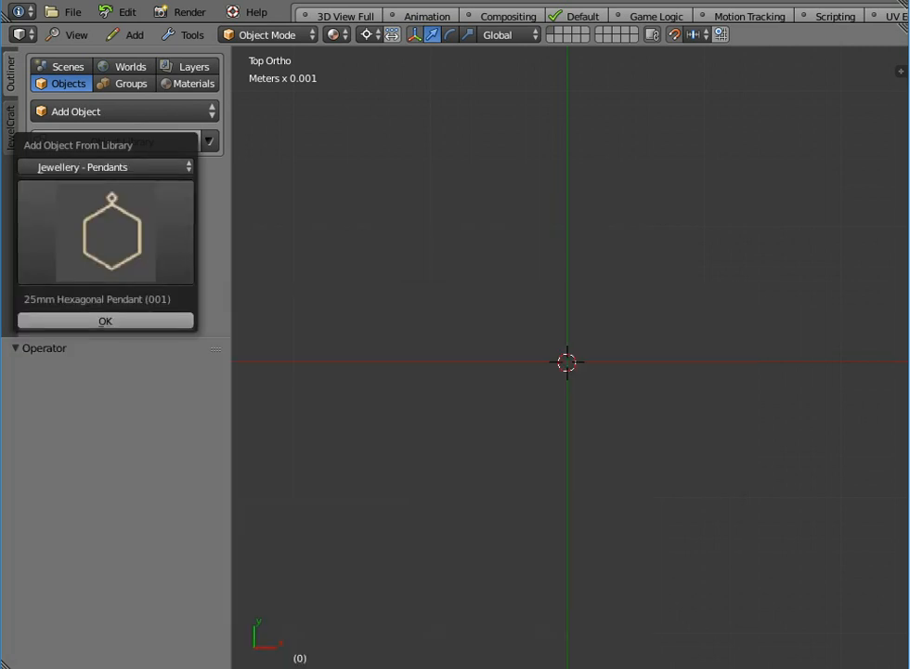
{"action": "left_click", "coordinate": [105, 167]}
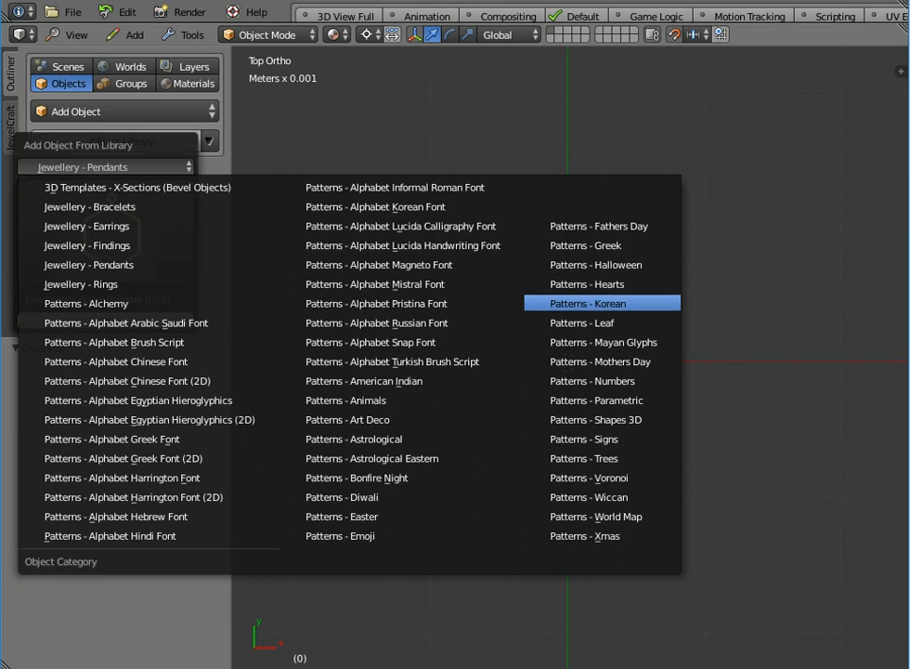
{"action": "left_click", "coordinate": [596, 284]}
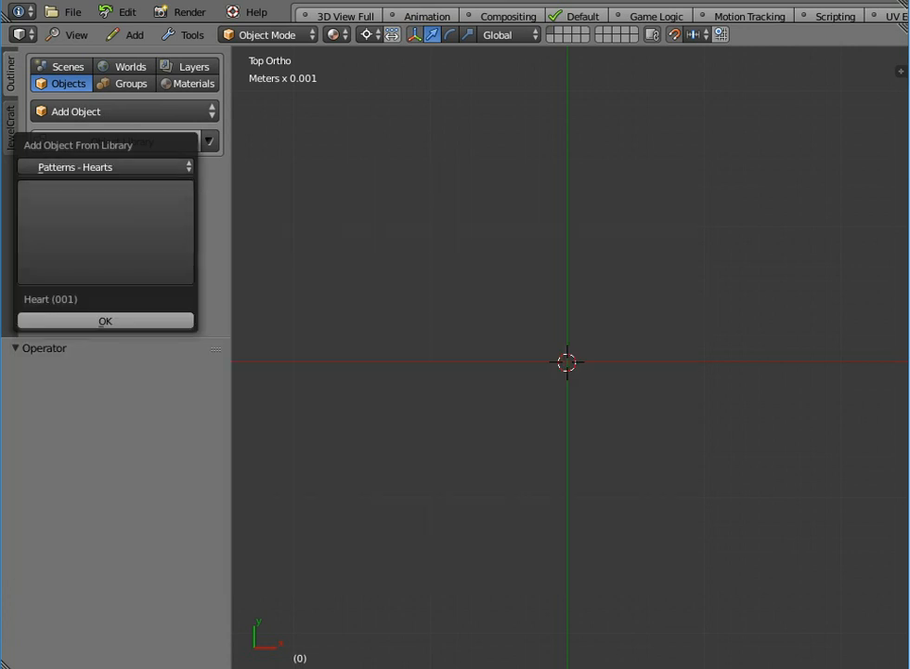
{"action": "left_click", "coordinate": [105, 232]}
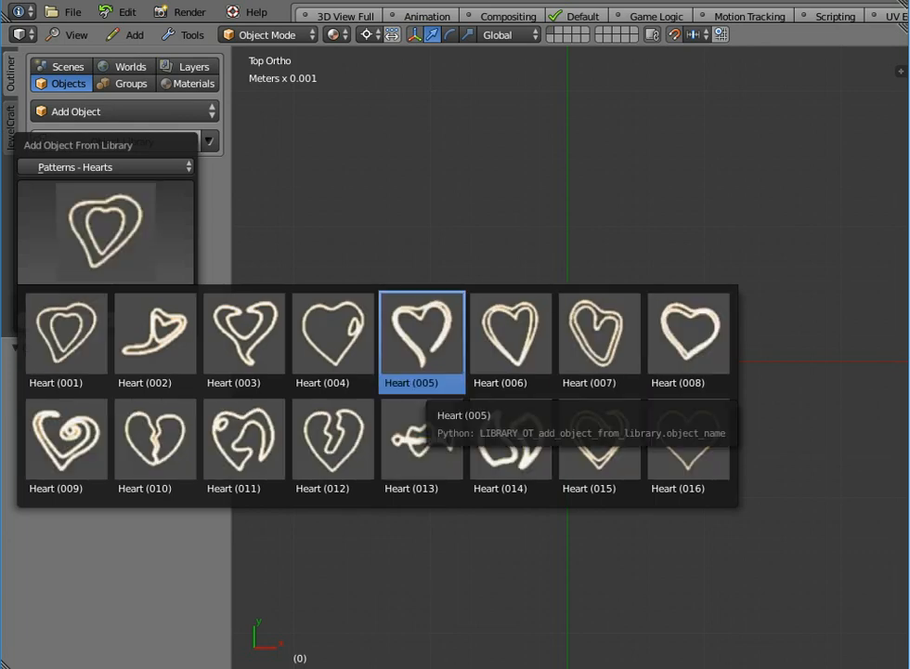
{"action": "left_click", "coordinate": [423, 339]}
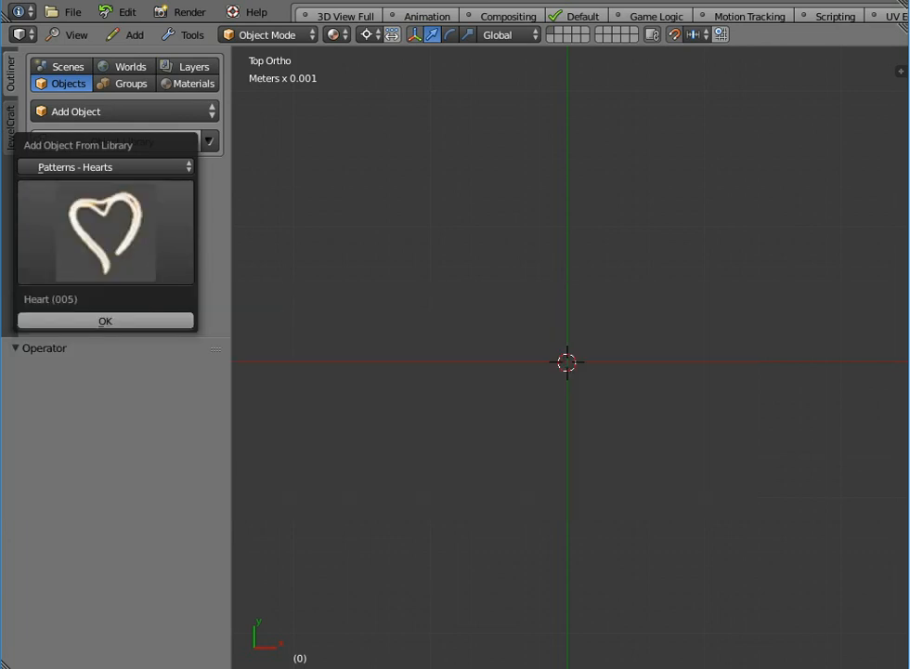
{"action": "left_click", "coordinate": [104, 321]}
{"action": "scroll", "coordinate": [570, 356], "scroll_direction": "down", "scroll_amount": 6}
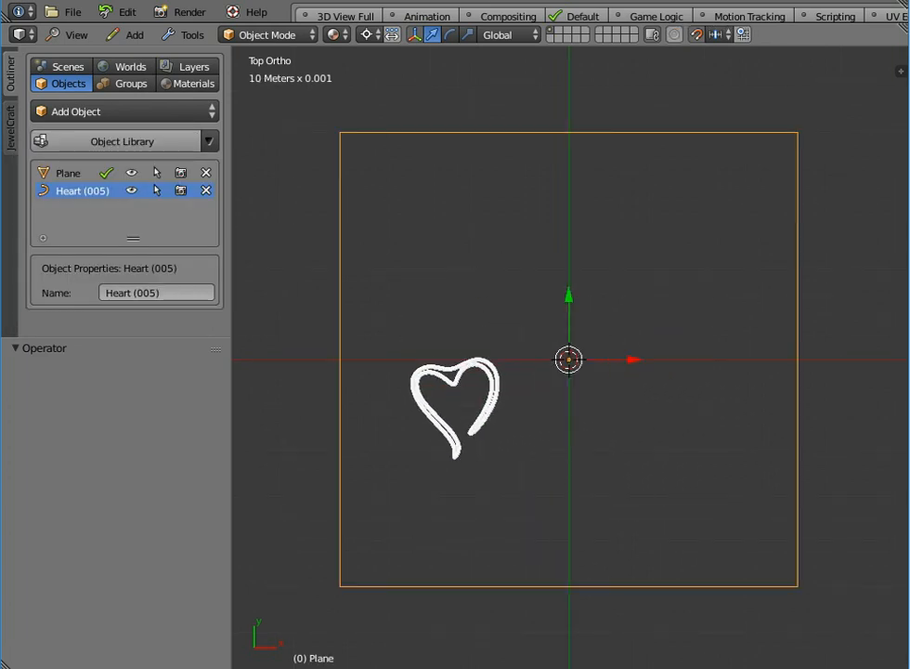
{"action": "key", "text": "Return"}
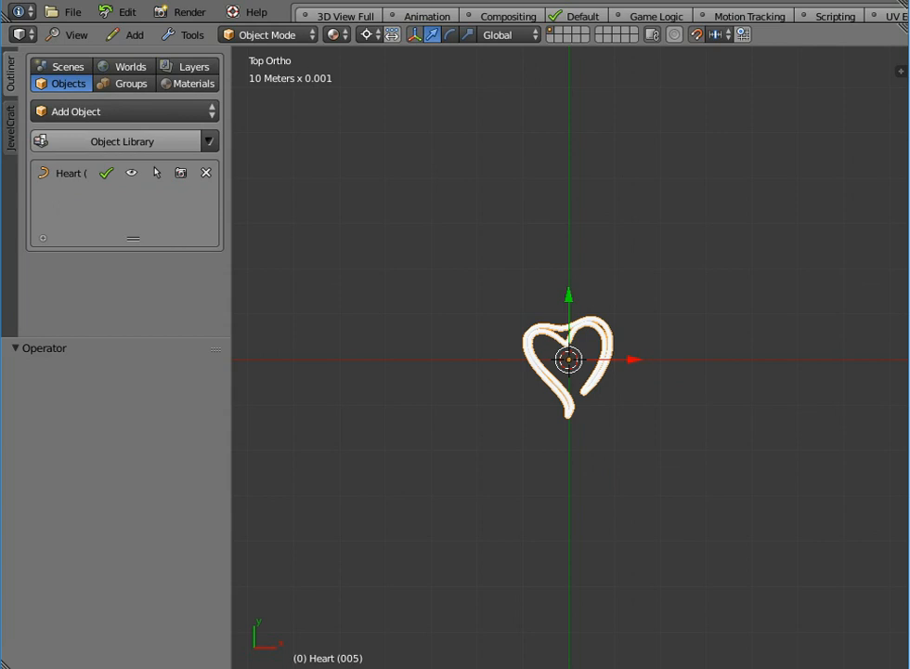
Show the heart's object properties, clear its bevel object and reassign 1 X-Section 1mm x 2mm
{"action": "scroll", "coordinate": [570, 356], "scroll_direction": "up", "scroll_amount": 6}
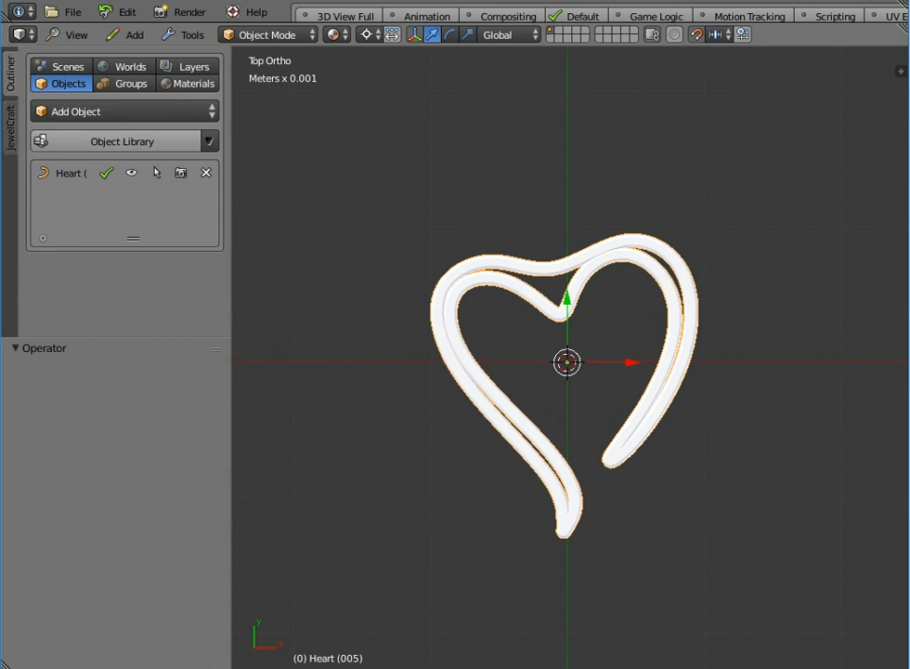
{"action": "key", "text": "n"}
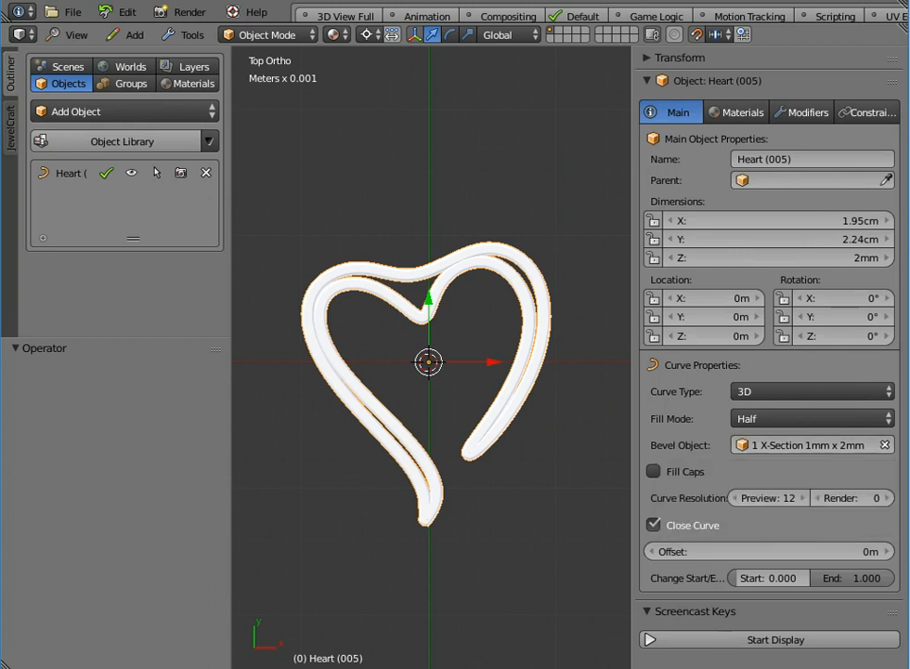
{"action": "middle_click_drag", "start_coordinate": [432, 399], "coordinate": [490, 323]}
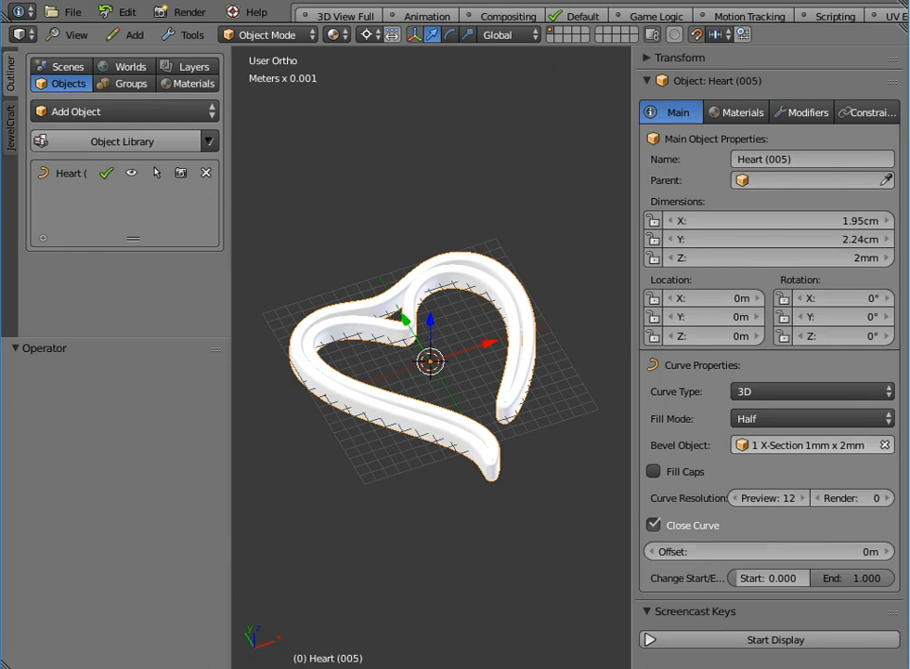
{"action": "left_click", "coordinate": [885, 445]}
{"action": "left_click", "coordinate": [806, 445]}
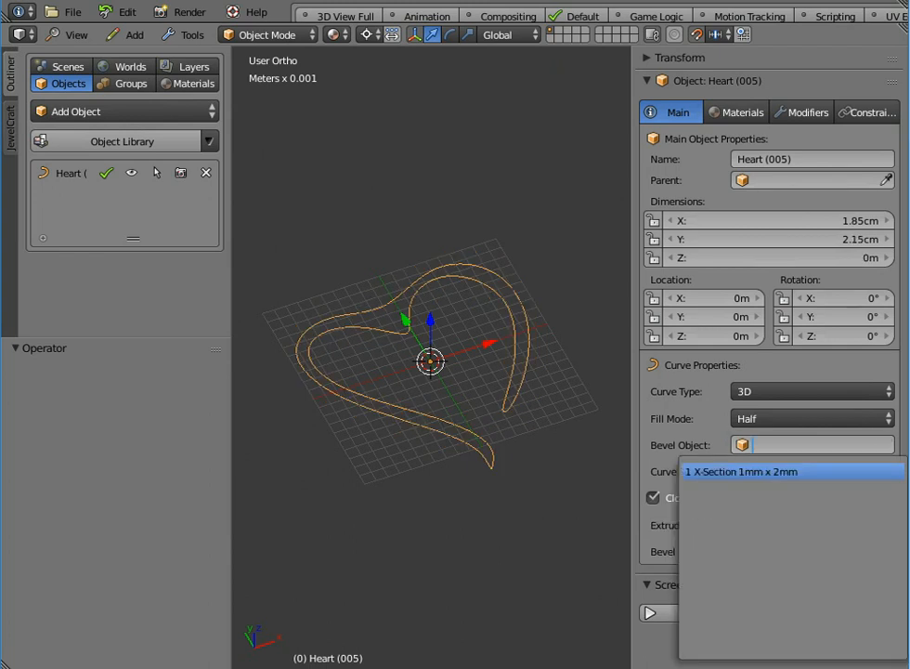
{"action": "left_click", "coordinate": [767, 472]}
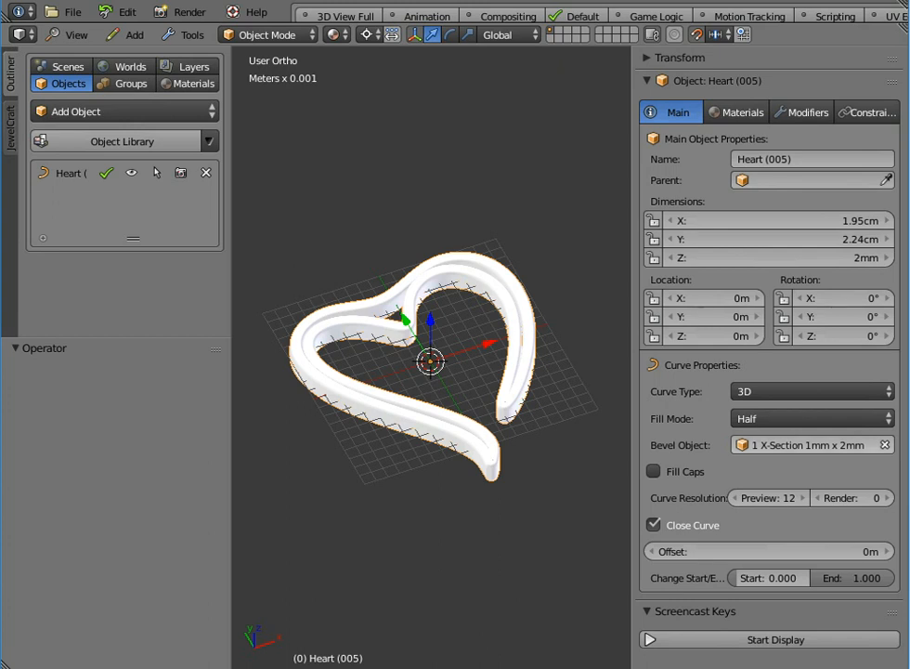
Add the uppercase C from the Patterns - Alphabet Harrington Font category and place it at about X -1.26 mm, Y 0.38 mm
{"action": "key", "text": "n"}
{"action": "left_click", "coordinate": [70, 34]}
{"action": "left_click", "coordinate": [76, 185]}
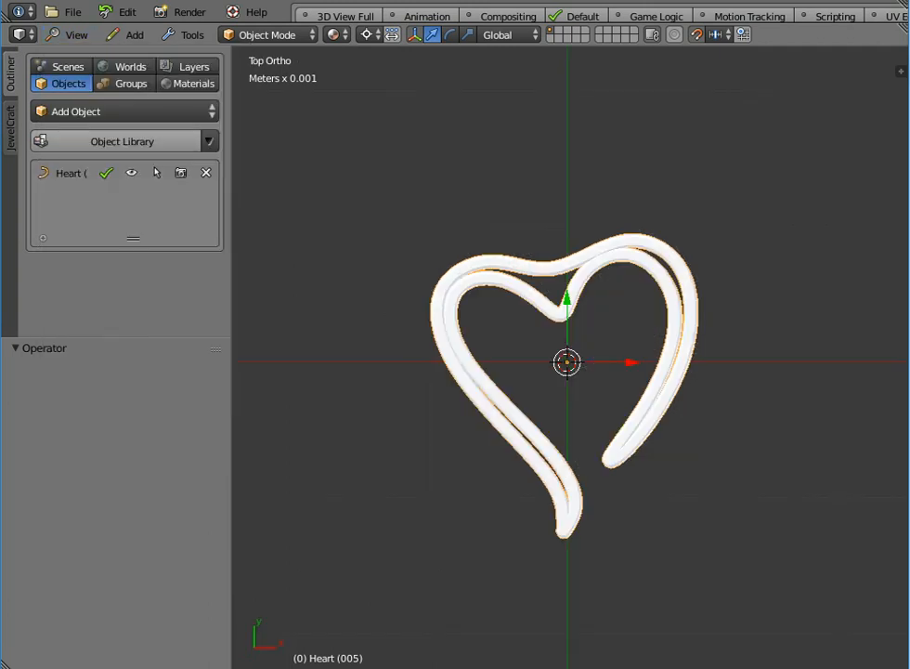
{"action": "key", "text": "KP_Decimal"}
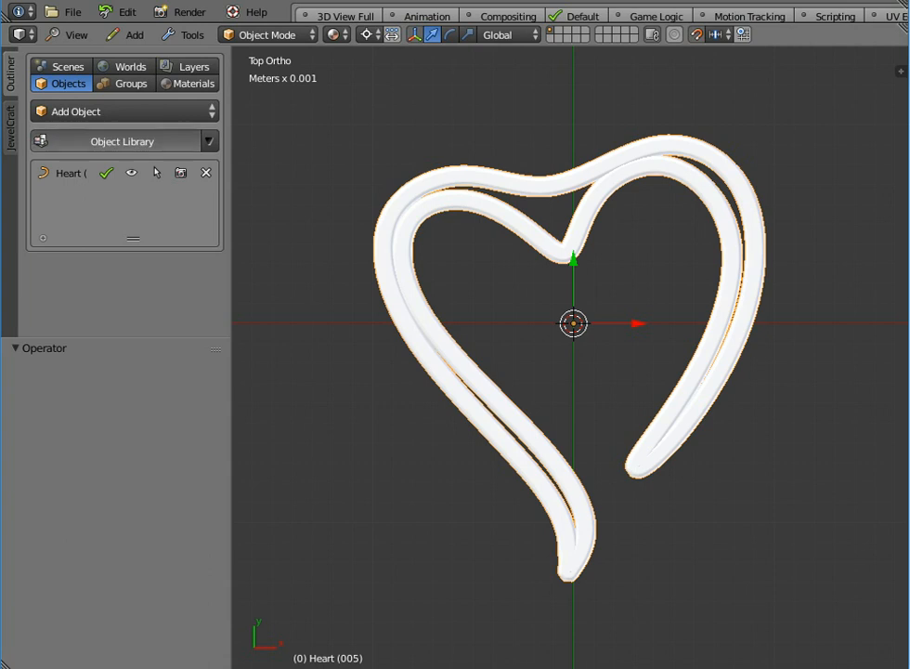
{"action": "left_click", "coordinate": [126, 111]}
{"action": "left_click", "coordinate": [126, 166]}
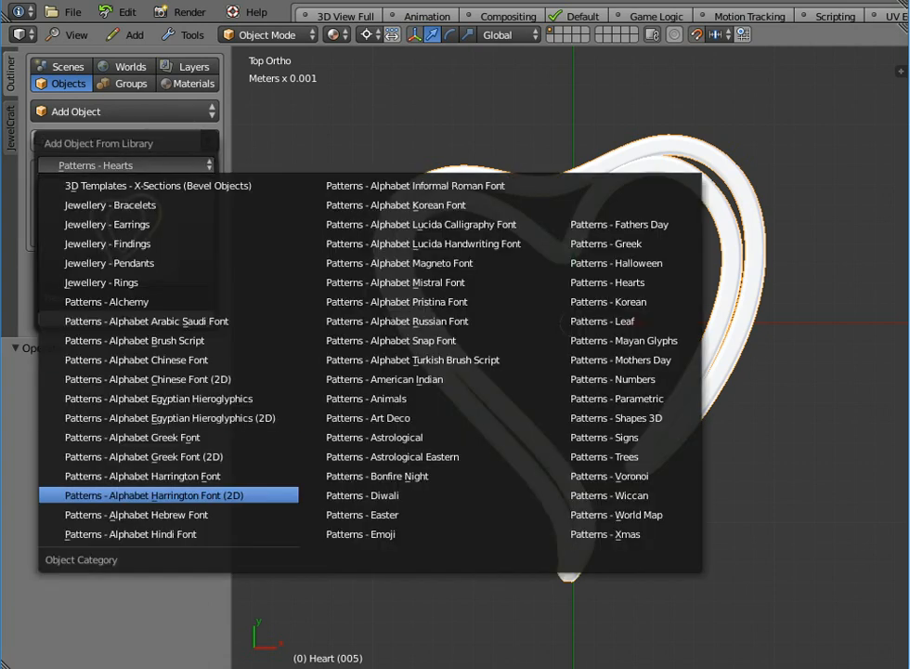
{"action": "left_click", "coordinate": [139, 476]}
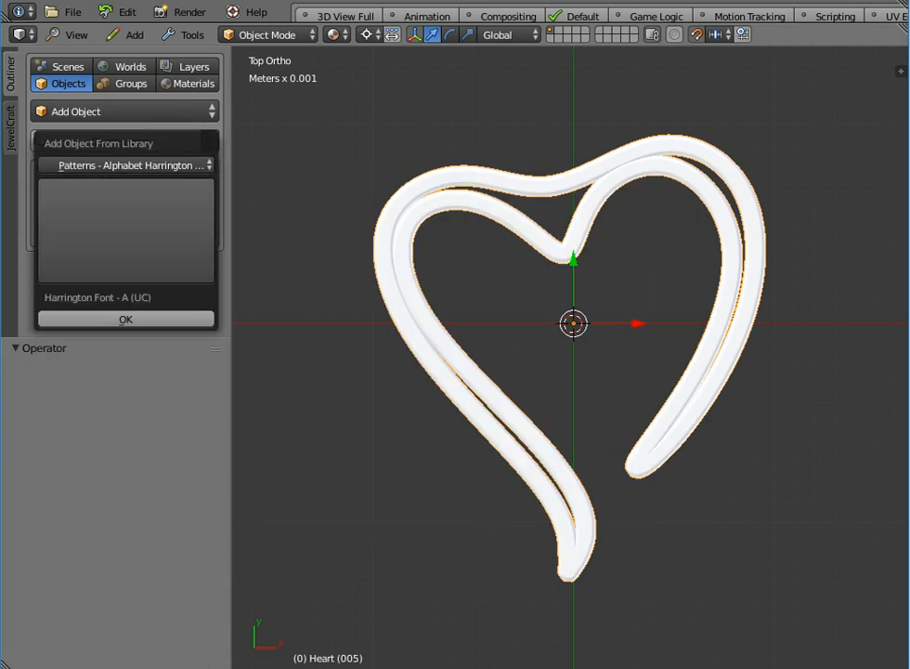
{"action": "left_click", "coordinate": [125, 230]}
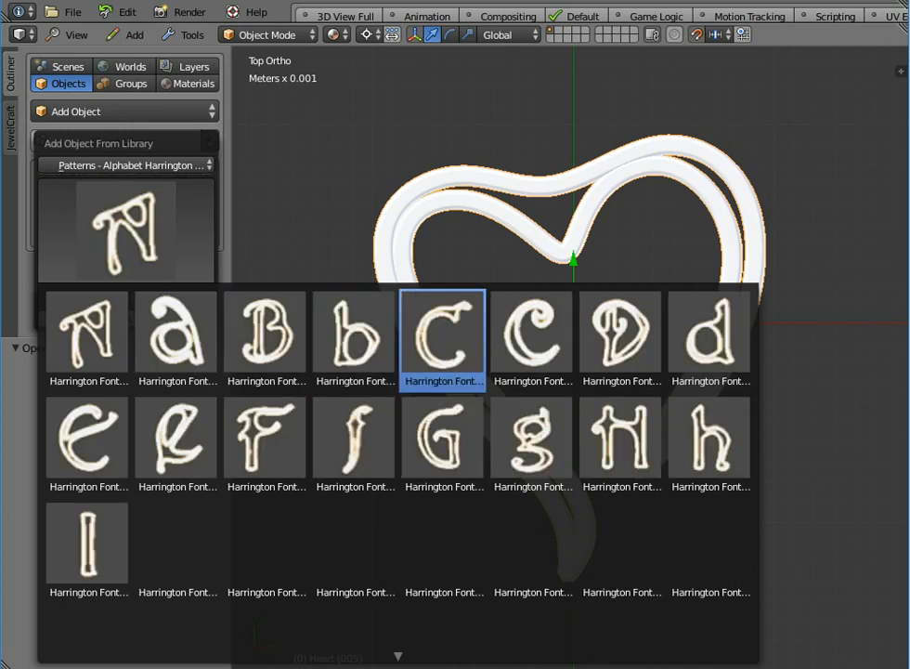
{"action": "left_click", "coordinate": [442, 339]}
{"action": "left_click", "coordinate": [126, 319]}
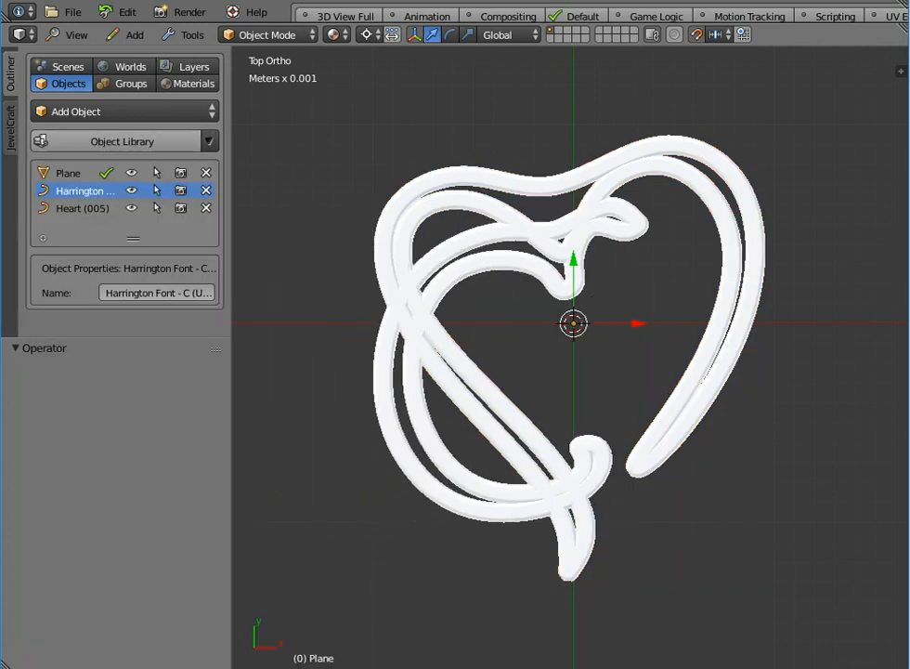
{"action": "left_click", "coordinate": [548, 317]}
Scale all control points of the letter C curve to 0.6 in Edit Mode and return to Object Mode
{"action": "scroll", "coordinate": [548, 317], "scroll_direction": "down", "scroll_amount": 2}
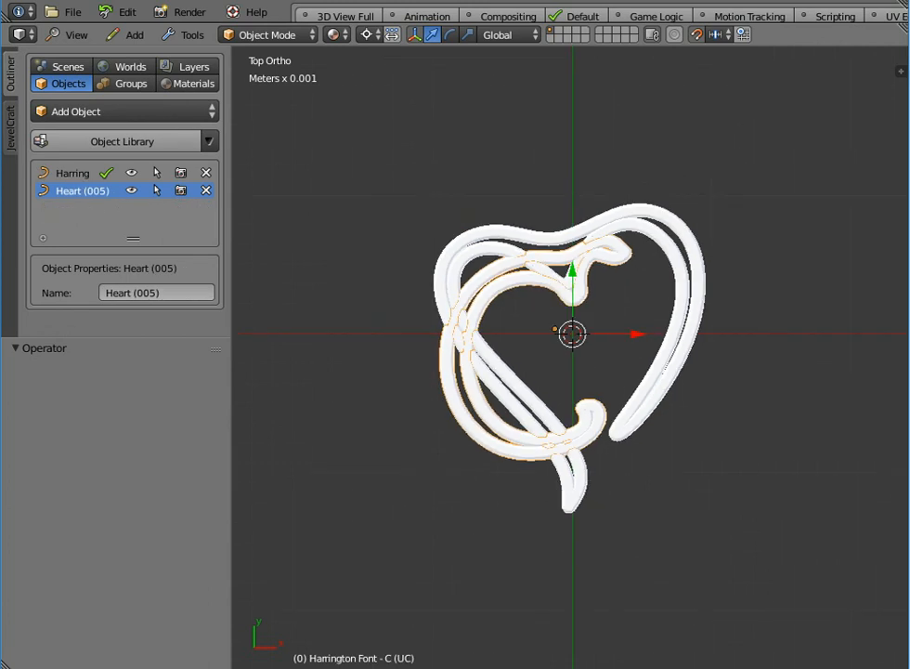
{"action": "key", "text": "n"}
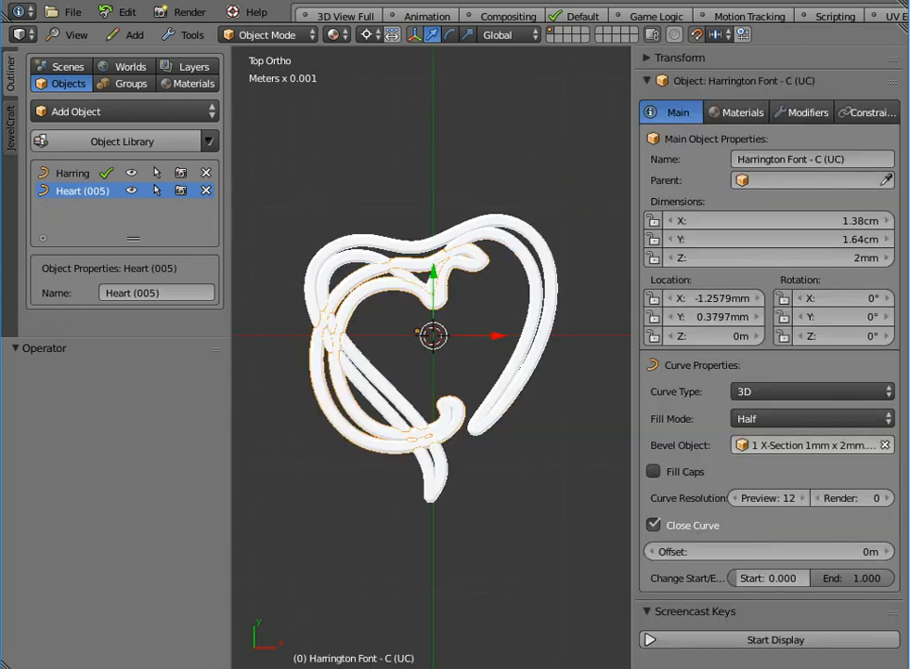
{"action": "middle_click_drag", "start_coordinate": [502, 409], "coordinate": [525, 334]}
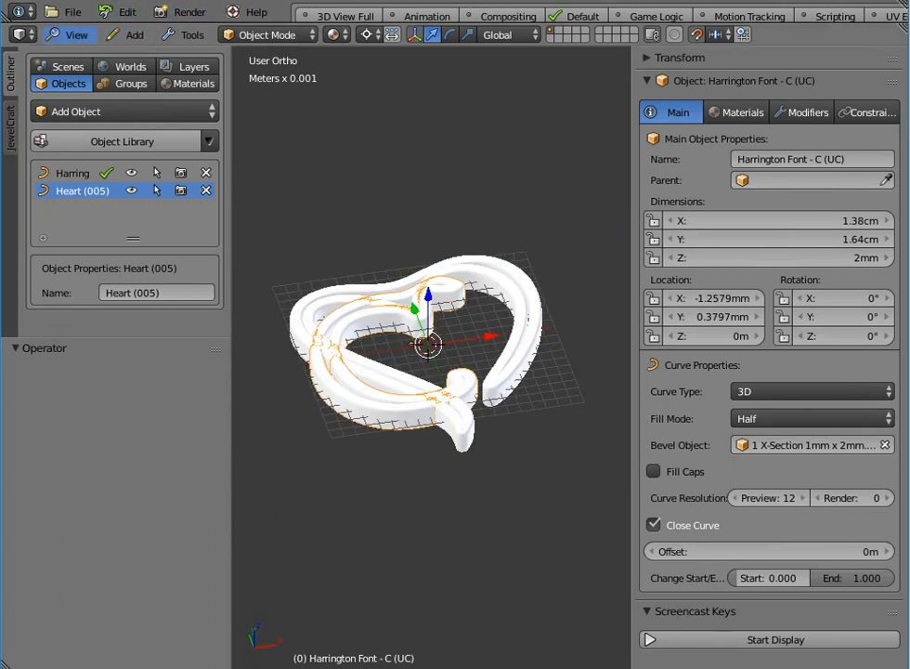
{"action": "left_click", "coordinate": [70, 34]}
{"action": "left_click", "coordinate": [93, 186]}
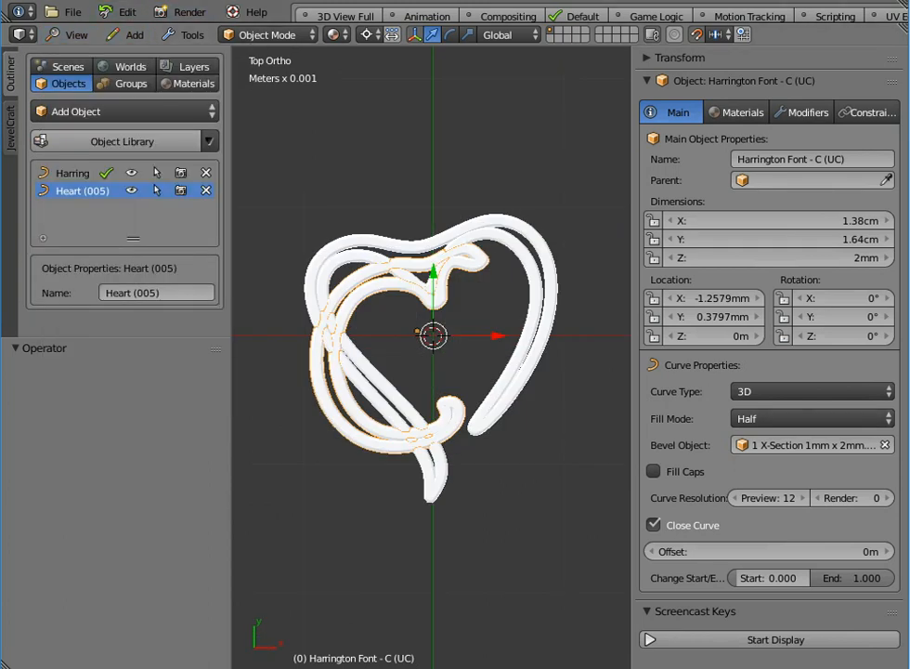
{"action": "key", "text": "Tab"}
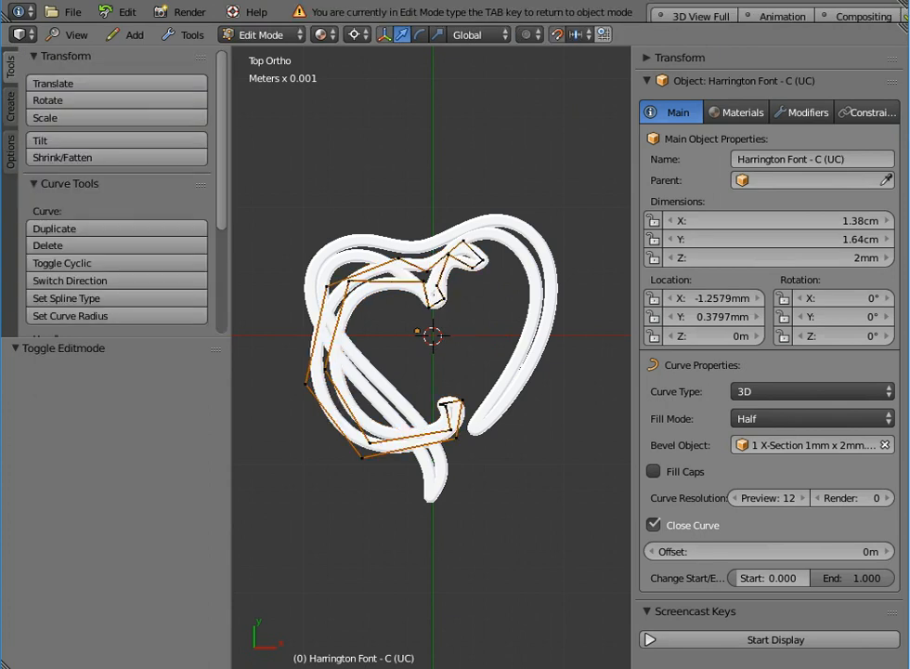
{"action": "key", "text": "a"}
{"action": "key", "text": "s"}
{"action": "left_click", "coordinate": [385, 456]}
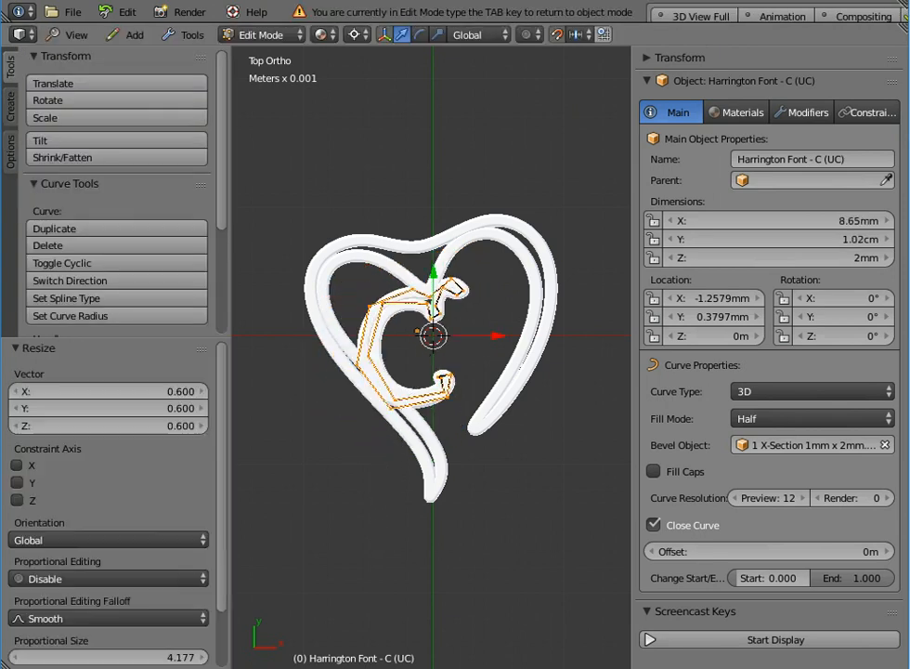
{"action": "key", "text": "Tab"}
{"action": "mouse_move", "coordinate": [385, 455]}
{"action": "middle_mouse_down"}
{"action": "mouse_move", "coordinate": [416, 361]}
{"action": "mouse_move", "coordinate": [392, 434]}
{"action": "middle_mouse_up"}
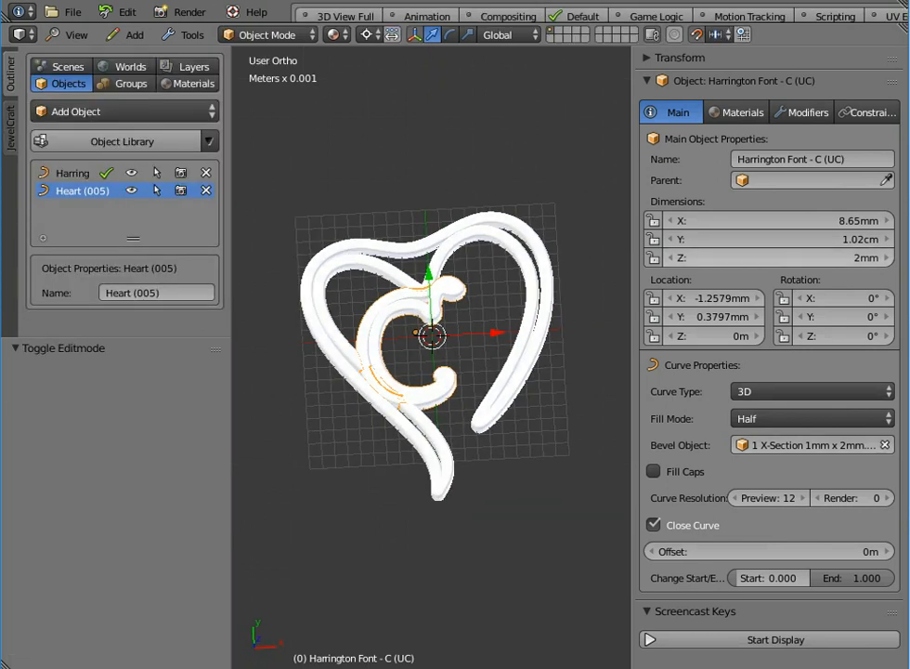
{"action": "mouse_move", "coordinate": [392, 434]}
{"action": "middle_mouse_down"}
{"action": "mouse_move", "coordinate": [397, 393]}
{"action": "mouse_move", "coordinate": [390, 438]}
{"action": "middle_mouse_up"}
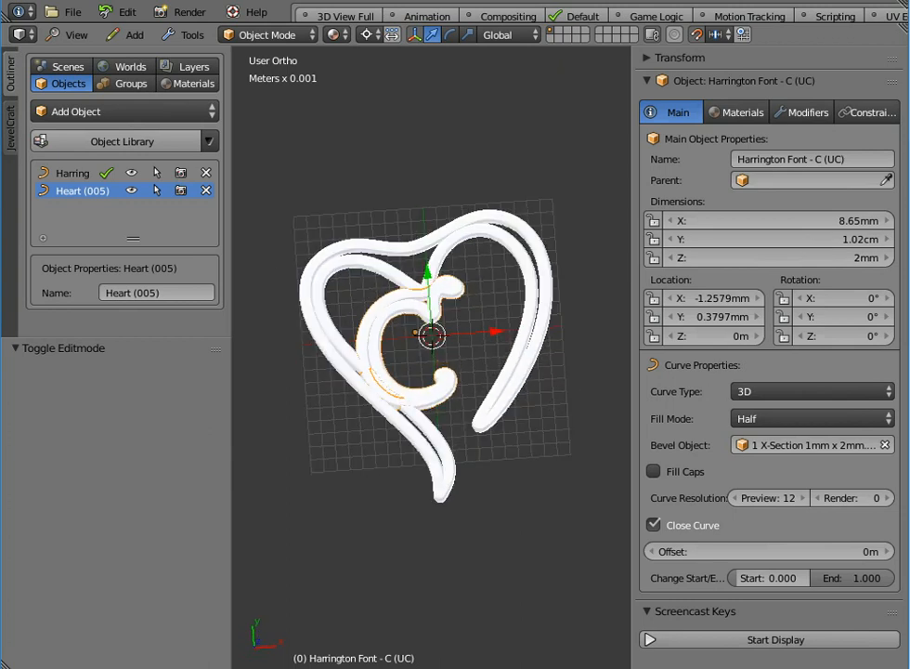
Switch to the top view and add Zodiac - Leo Pattern (001) from the Patterns - Astrological category of the object library
{"action": "left_click", "coordinate": [70, 34]}
{"action": "left_click", "coordinate": [82, 183]}
{"action": "key", "text": "n"}
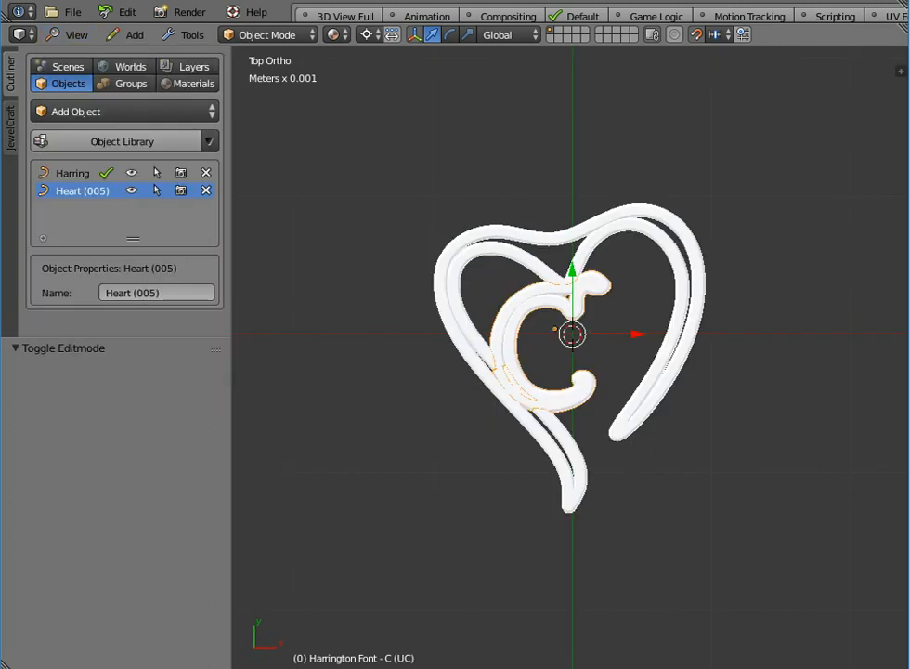
{"action": "left_click", "coordinate": [121, 141]}
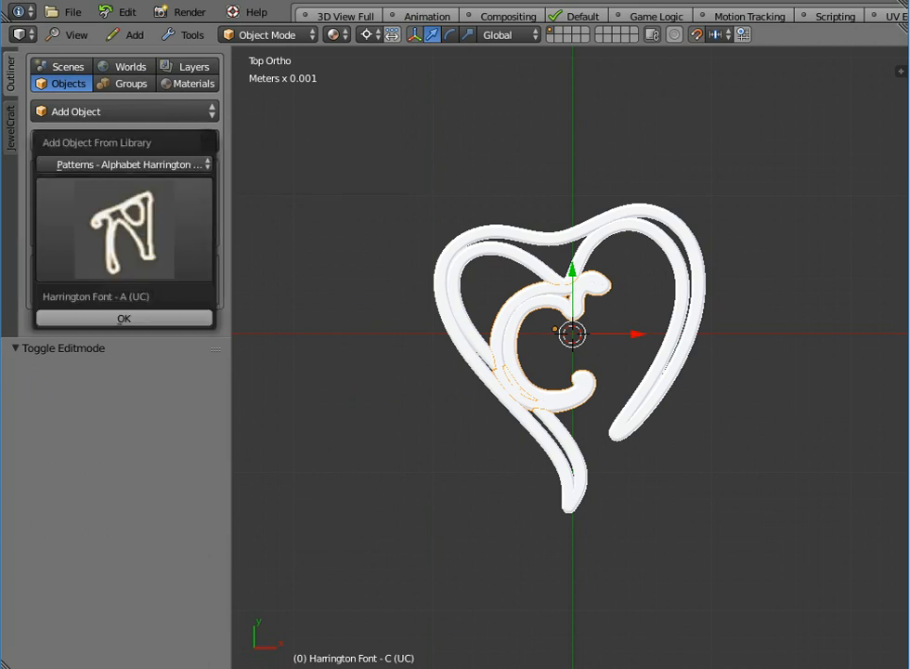
{"action": "left_click", "coordinate": [123, 164]}
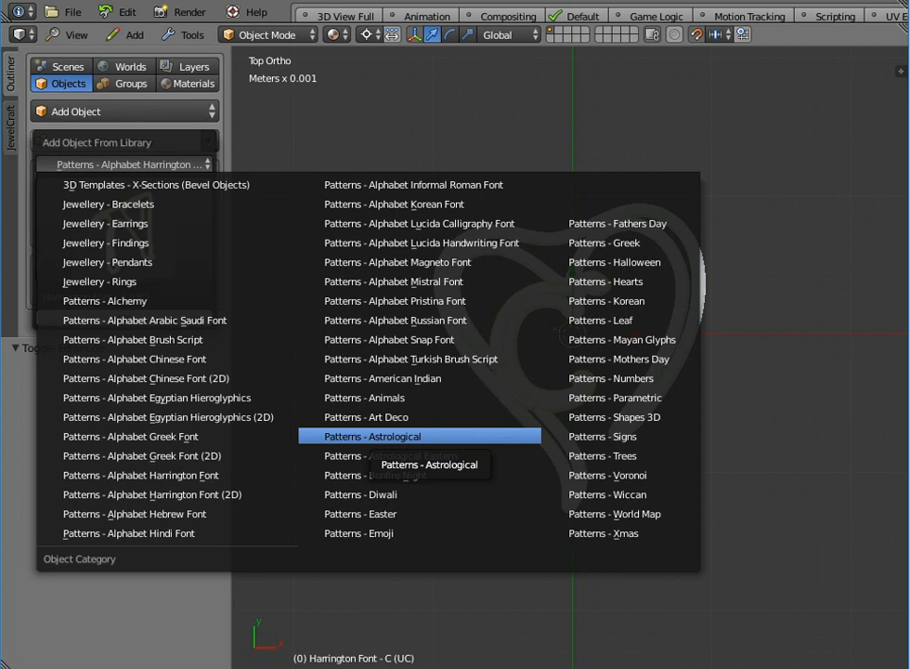
{"action": "left_click", "coordinate": [373, 437]}
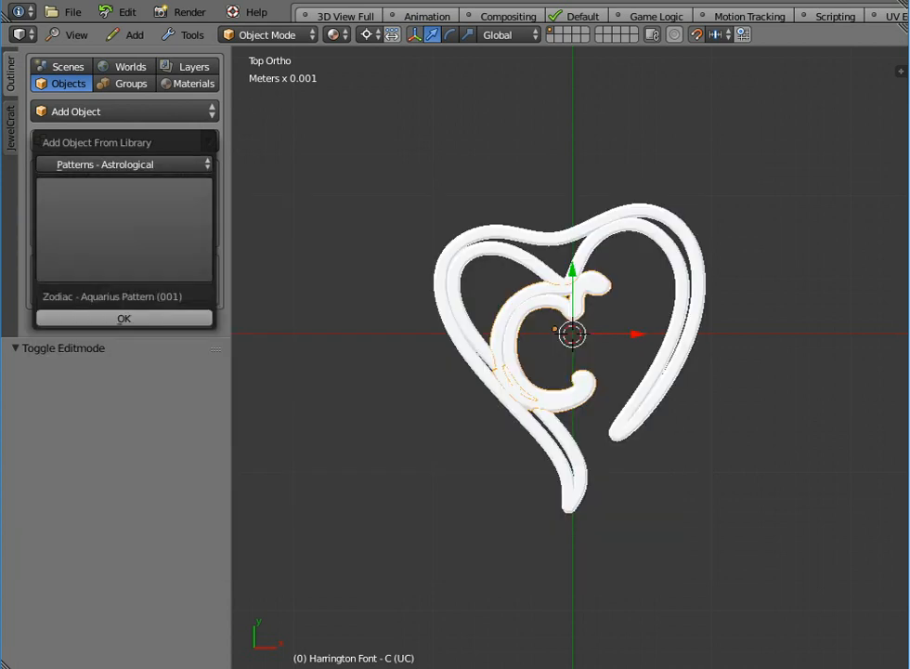
{"action": "left_click", "coordinate": [125, 231]}
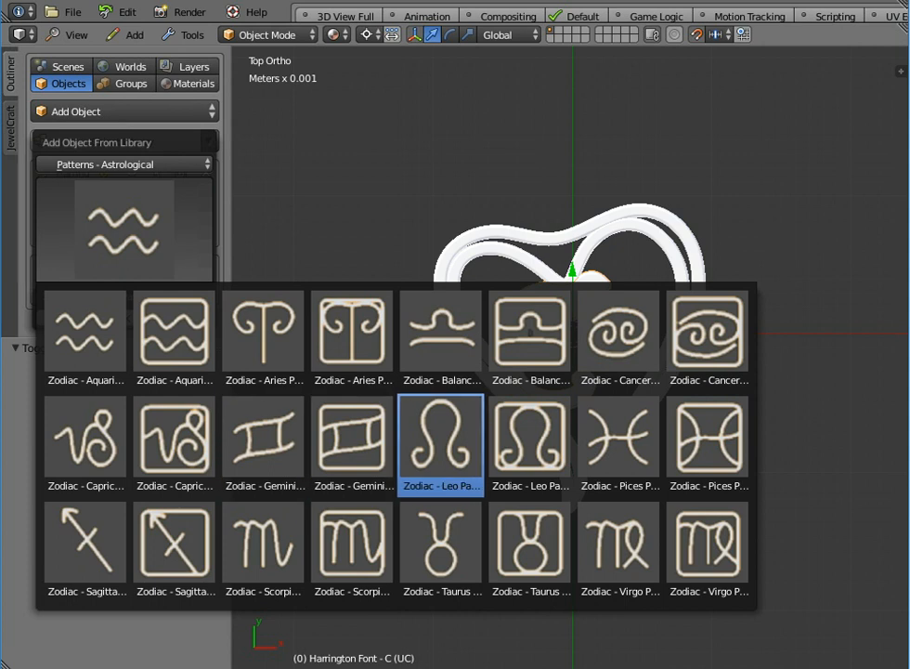
{"action": "left_click", "coordinate": [440, 437]}
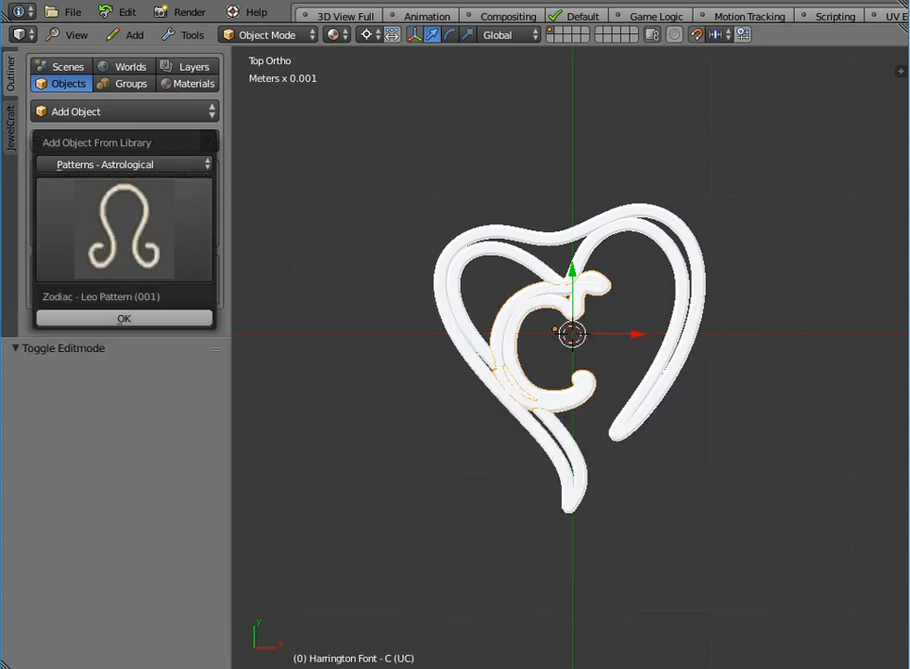
{"action": "left_click", "coordinate": [123, 318]}
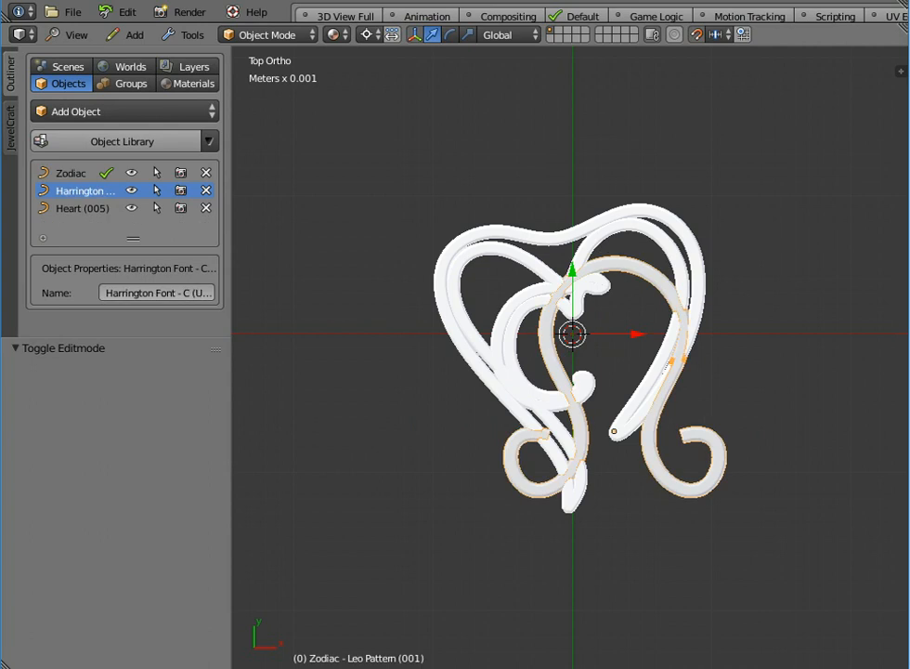
Scale all control points of the Leo pattern curve to 0.5 in Edit Mode and return to Object Mode
{"action": "key", "text": "Tab"}
{"action": "key", "text": "a"}
{"action": "key", "text": "s"}
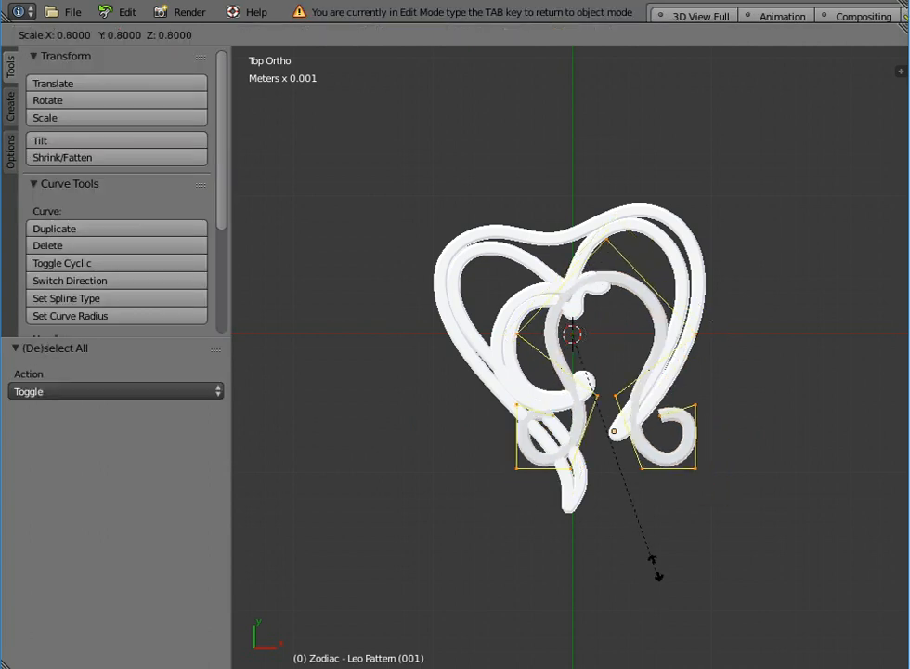
{"action": "key", "text": "Return"}
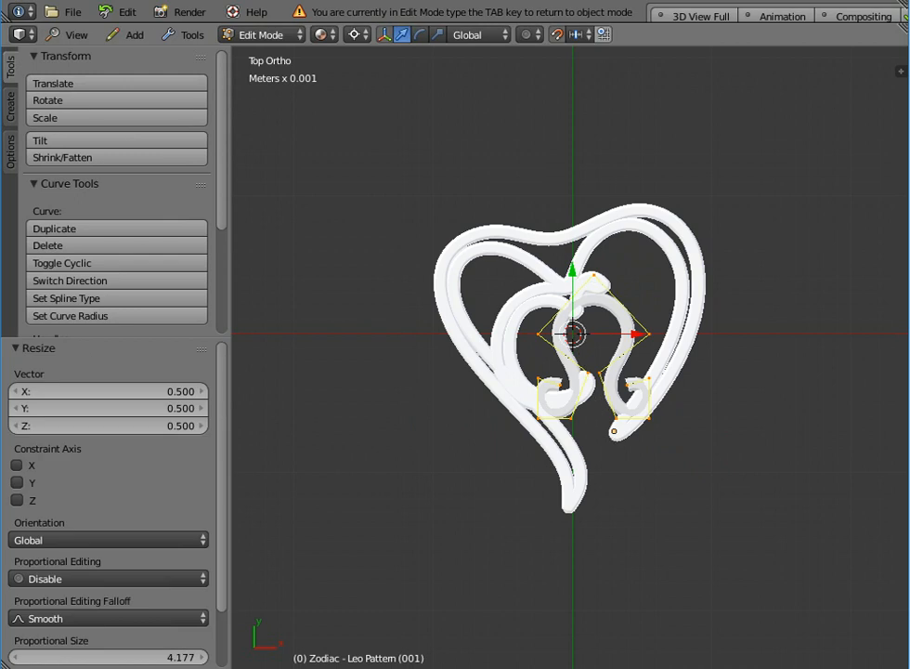
{"action": "key", "text": "Tab"}
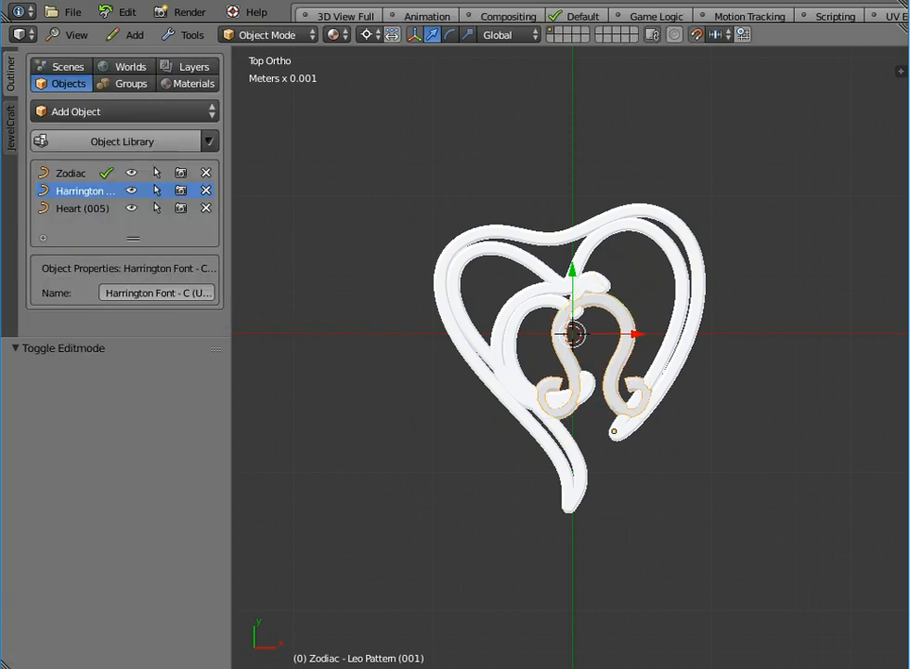
Turn off snapping and move the Leo pattern by about 2.17 mm in X and 2.68 mm in Y
{"action": "key", "text": "shift+Tab"}
{"action": "key", "text": "g"}
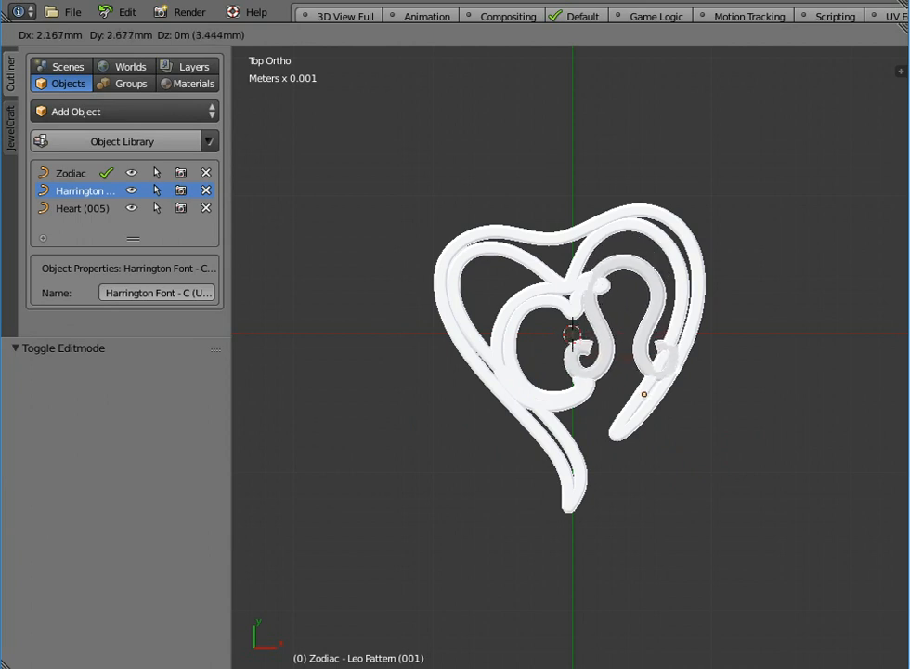
{"action": "key", "text": "Return"}
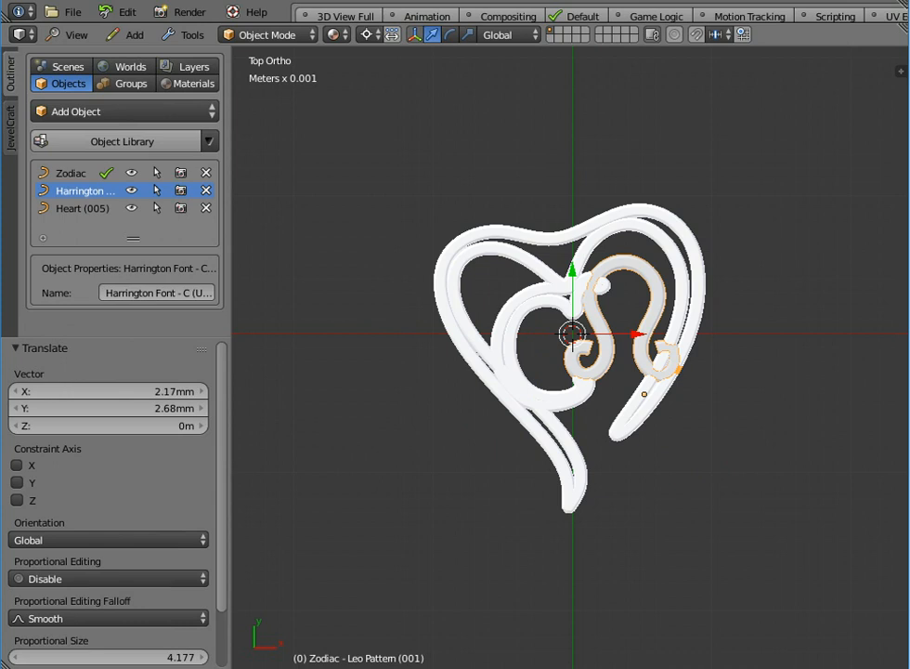
Move the letter C by about 0.83 mm in X and -1.4 mm in Y so it overlaps the Leo pattern
{"action": "key", "text": "g"}
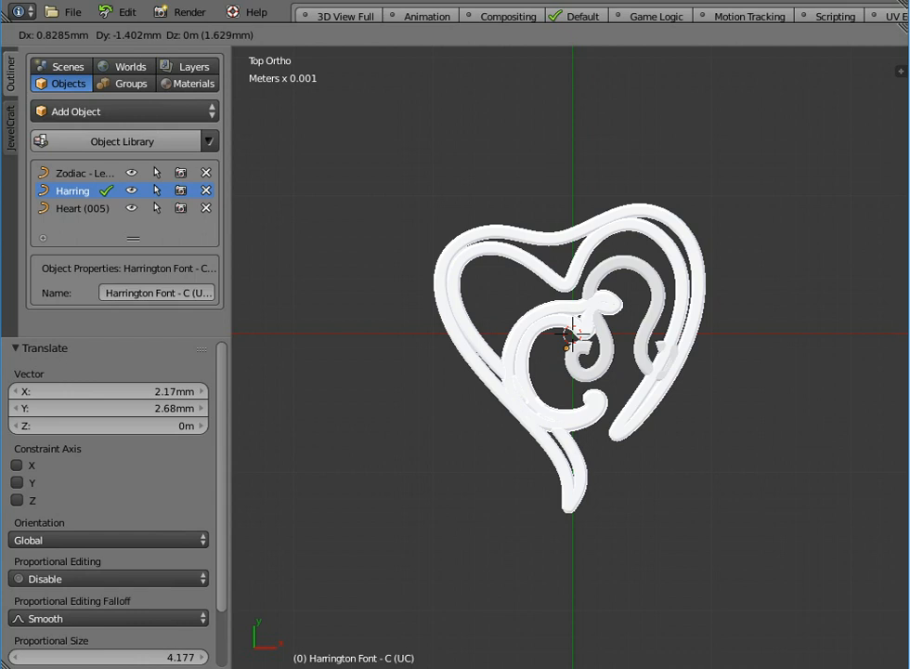
{"action": "key", "text": "Return"}
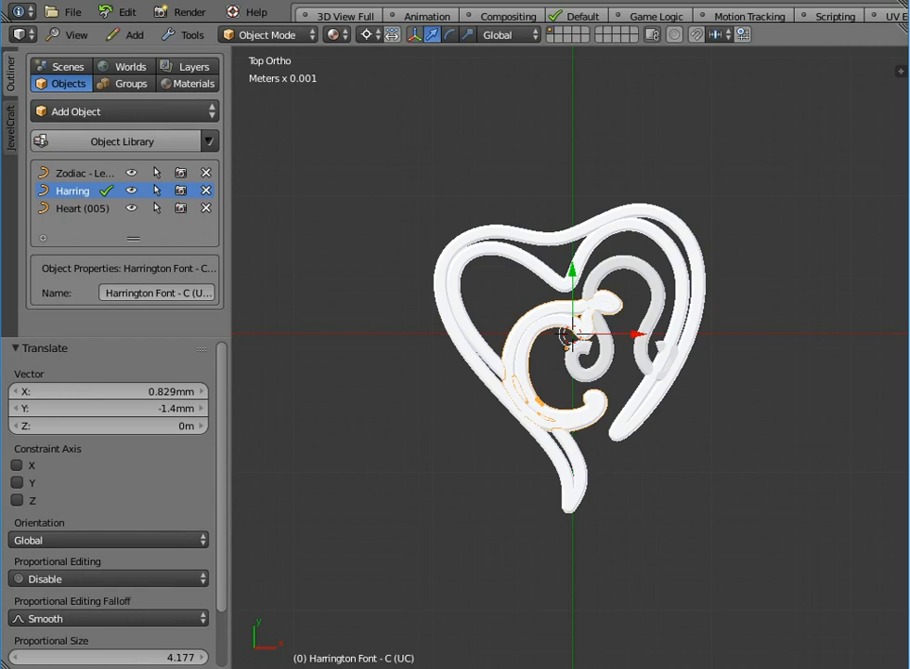
{"action": "key", "text": "Tab"}
{"action": "key", "text": "Tab"}
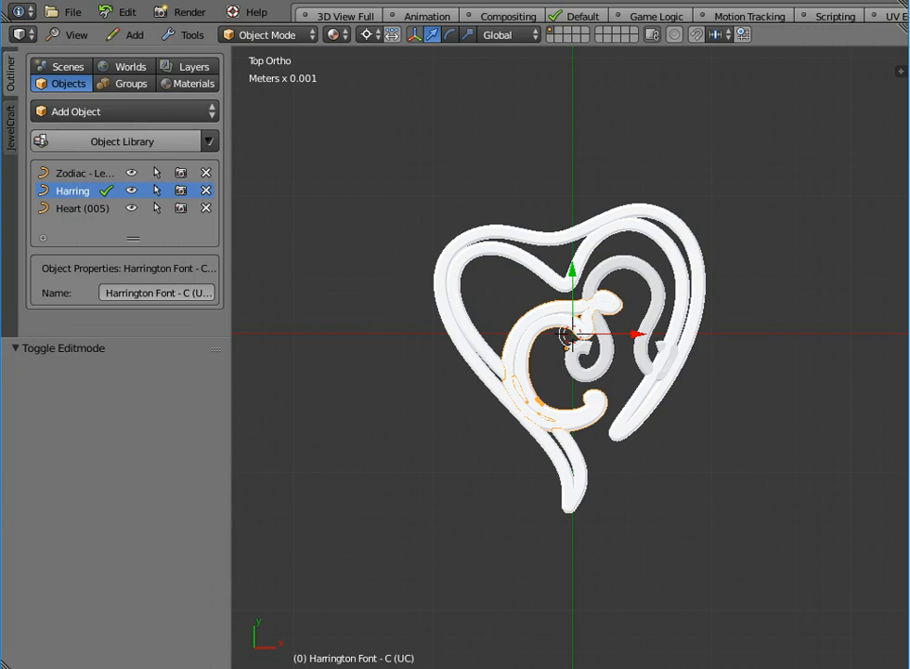
{"action": "left_click", "coordinate": [10, 127]}
{"action": "left_click", "coordinate": [116, 125]}
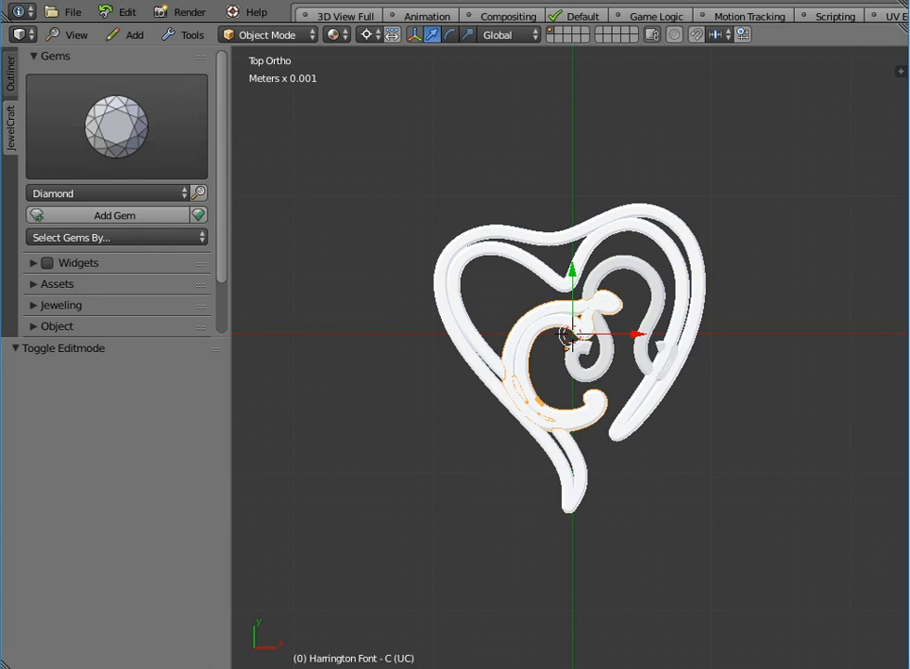
Select the letter C, the Leo pattern and the heart, with the heart active, and join them into one object
{"action": "right_click", "coordinate": [658, 290]}
{"action": "right_click", "coordinate": [658, 290]}
{"action": "right_click", "coordinate": [658, 290]}
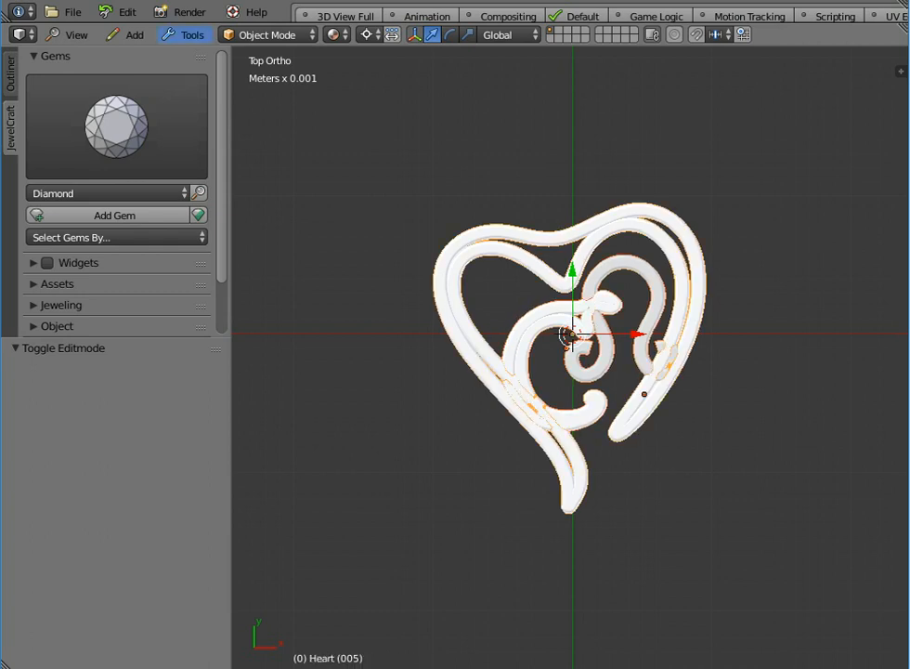
{"action": "left_click", "coordinate": [184, 34]}
{"action": "mouse_move", "coordinate": [210, 73]}
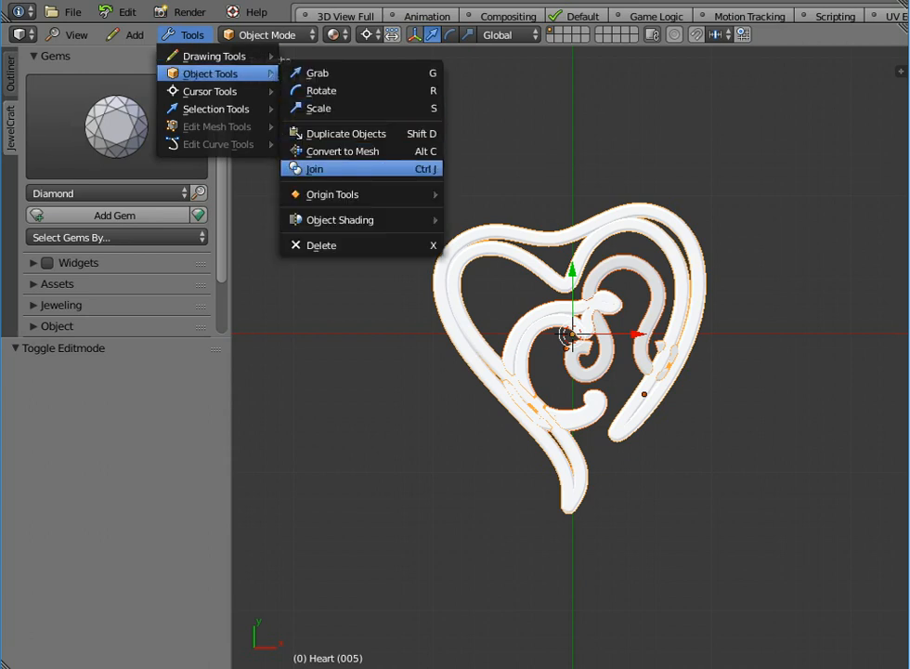
{"action": "left_click", "coordinate": [316, 168]}
Show the joined object's properties and reassign 1 X-Section 1mm x 2mm as its bevel object
{"action": "key", "text": "n"}
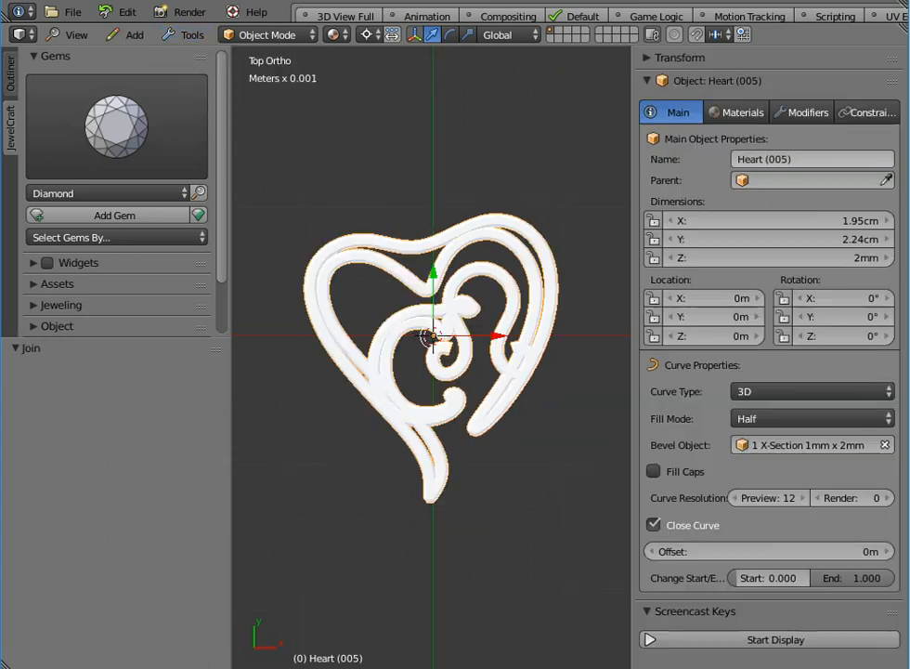
{"action": "left_click", "coordinate": [836, 445]}
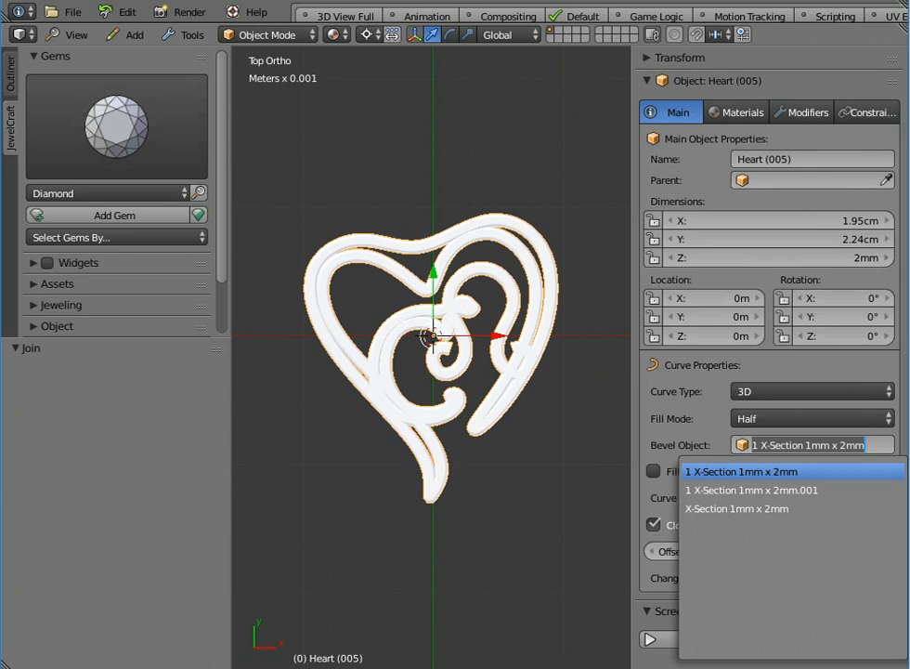
{"action": "left_click", "coordinate": [762, 472]}
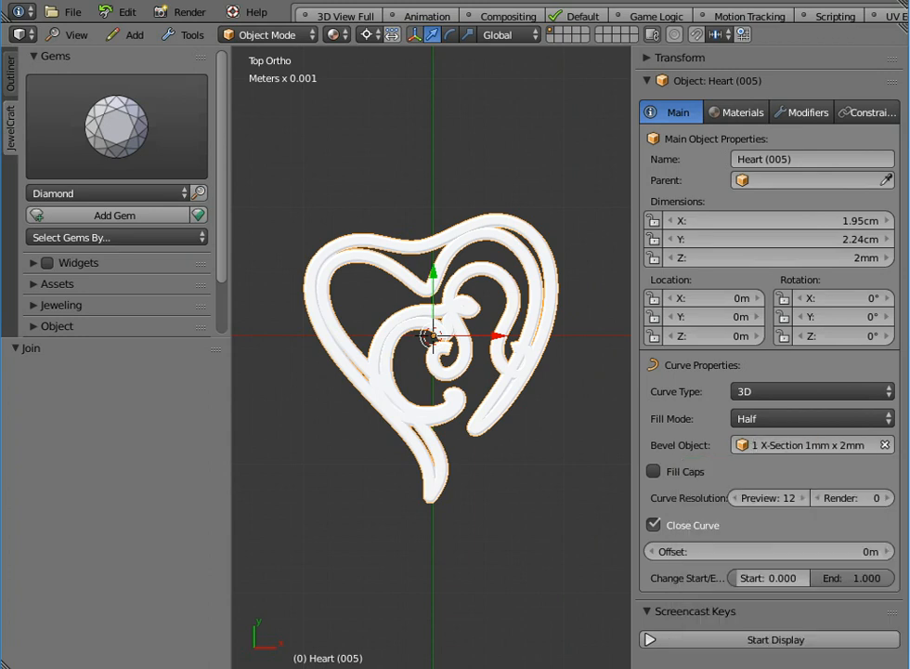
Toggle Fill Caps on the joined curve while checking its open ends up close, and leave the option enabled
{"action": "middle_click_drag", "start_coordinate": [516, 418], "coordinate": [577, 339]}
{"action": "scroll", "coordinate": [409, 360], "scroll_direction": "up", "scroll_amount": 5}
{"action": "scroll", "coordinate": [574, 335], "scroll_direction": "up", "scroll_amount": 4}
{"action": "left_click", "coordinate": [654, 471]}
{"action": "left_click", "coordinate": [654, 471]}
{"action": "left_click", "coordinate": [654, 471]}
{"action": "left_click", "coordinate": [654, 471]}
{"action": "left_click", "coordinate": [654, 471]}
{"action": "middle_click_drag", "start_coordinate": [432, 353], "coordinate": [432, 381]}
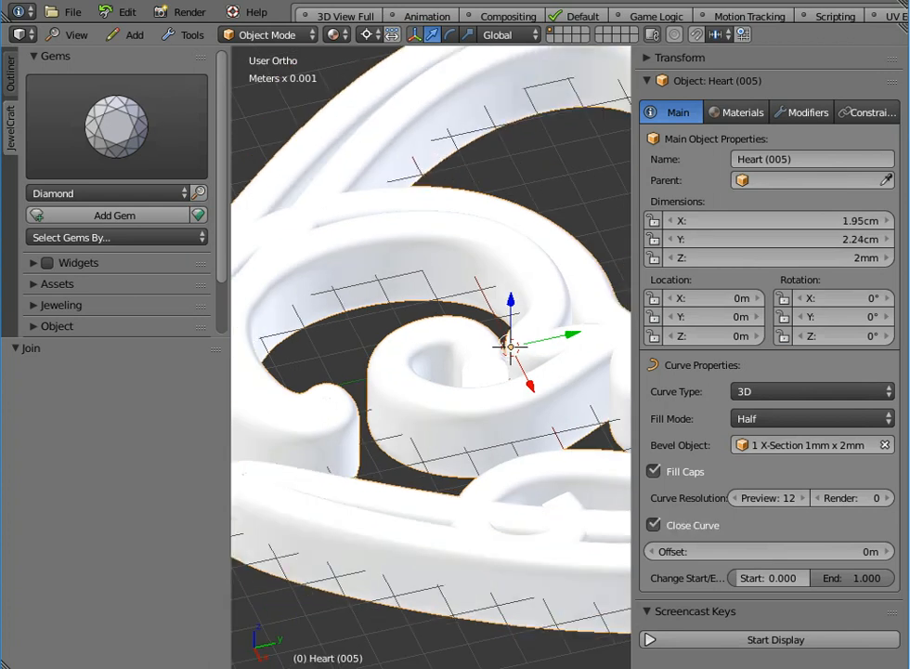
{"action": "scroll", "coordinate": [432, 353], "scroll_direction": "down", "scroll_amount": 6}
{"action": "middle_click_drag", "start_coordinate": [432, 353], "coordinate": [432, 409]}
Return to the top view, add Ring 2.5mm Diameter Hole from Jewellery - Findings and place it at about X -0.29 mm, Y 9.19 mm
{"action": "left_click", "coordinate": [69, 34]}
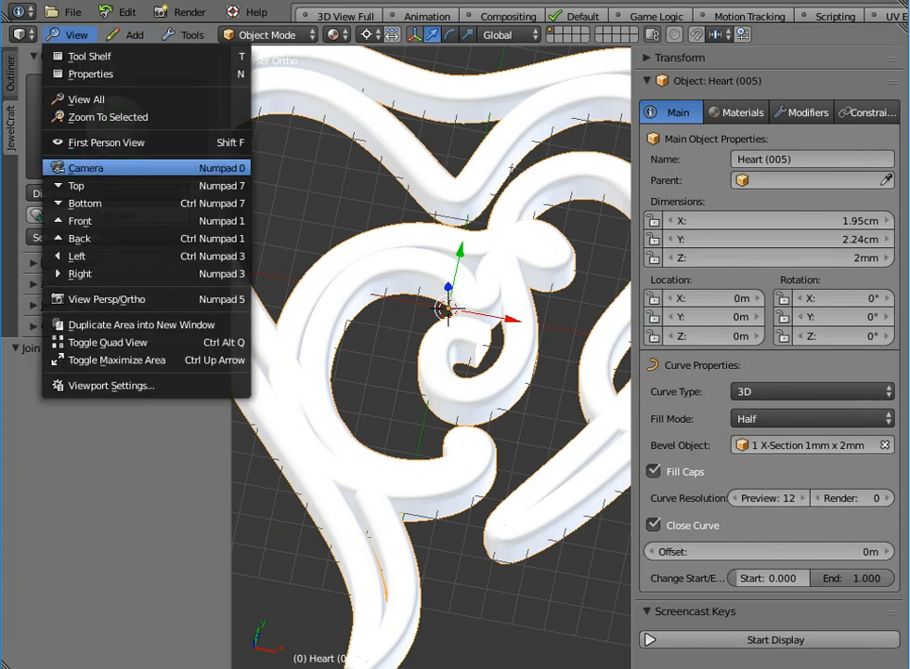
{"action": "left_click", "coordinate": [76, 185]}
{"action": "scroll", "coordinate": [432, 356], "scroll_direction": "down", "scroll_amount": 5}
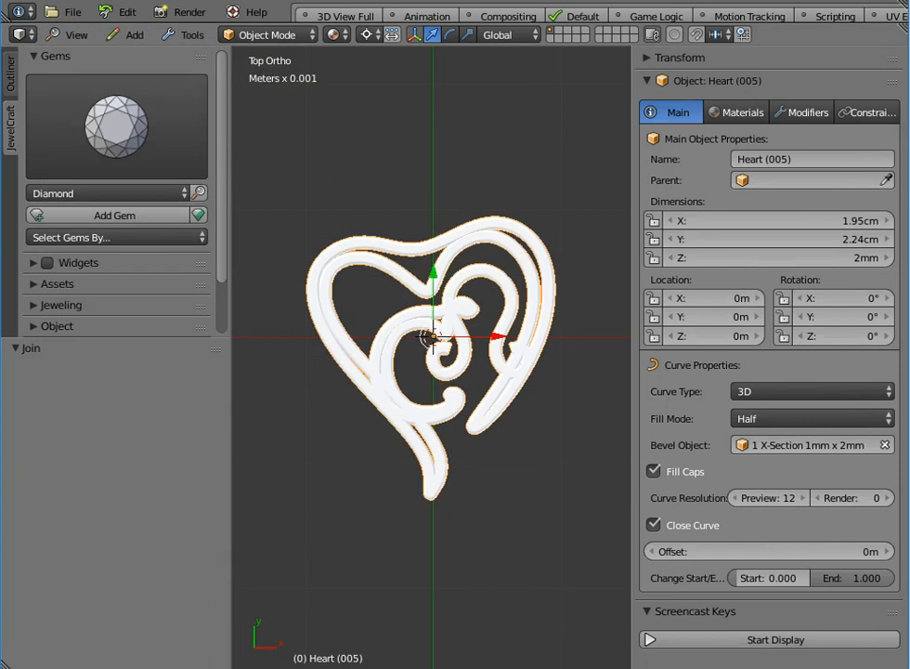
{"action": "key", "text": "n"}
{"action": "scroll", "coordinate": [570, 358], "scroll_direction": "up", "scroll_amount": 2}
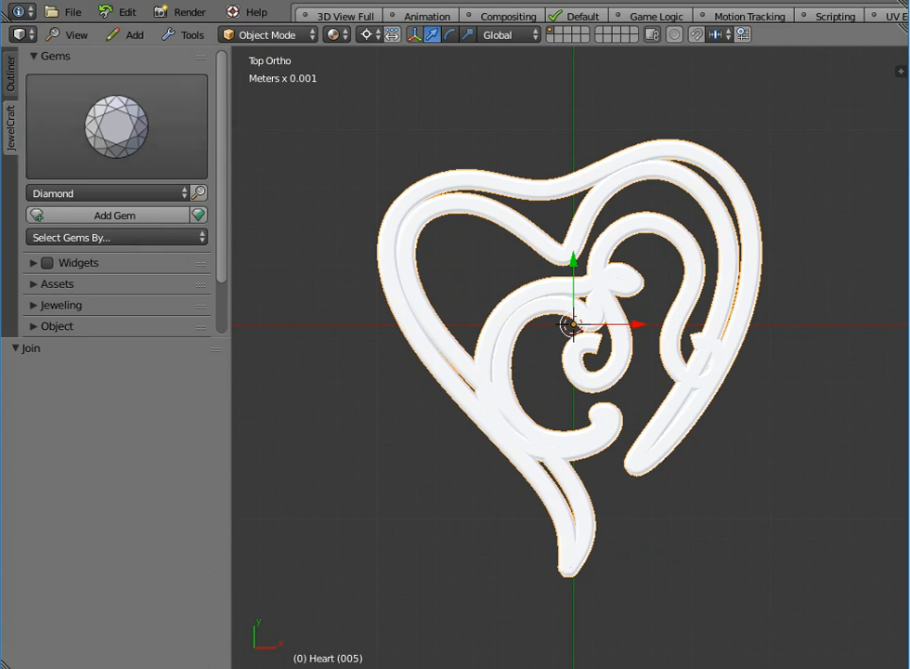
{"action": "left_click", "coordinate": [10, 74]}
{"action": "left_click", "coordinate": [83, 112]}
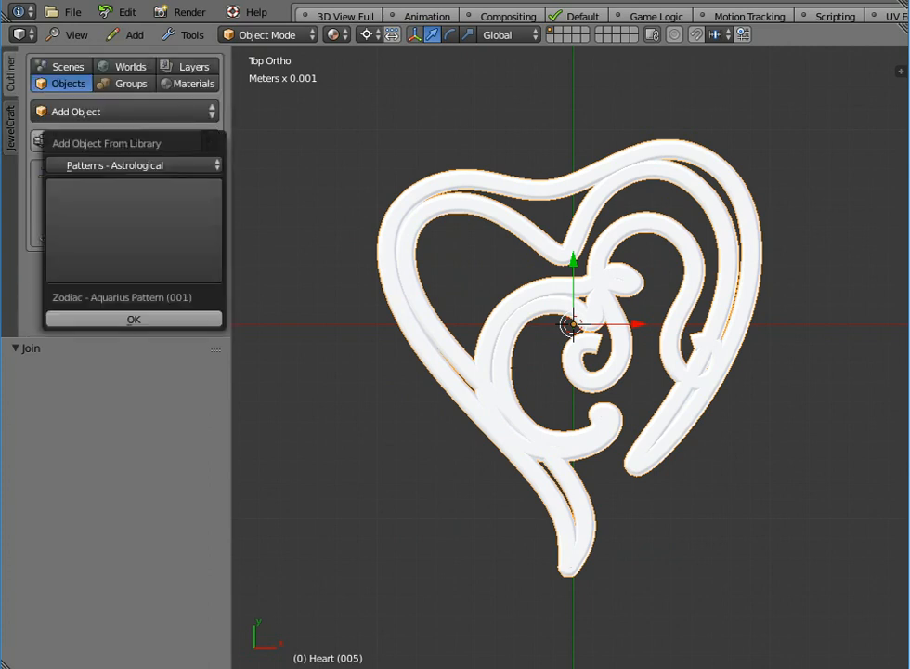
{"action": "left_click", "coordinate": [121, 165]}
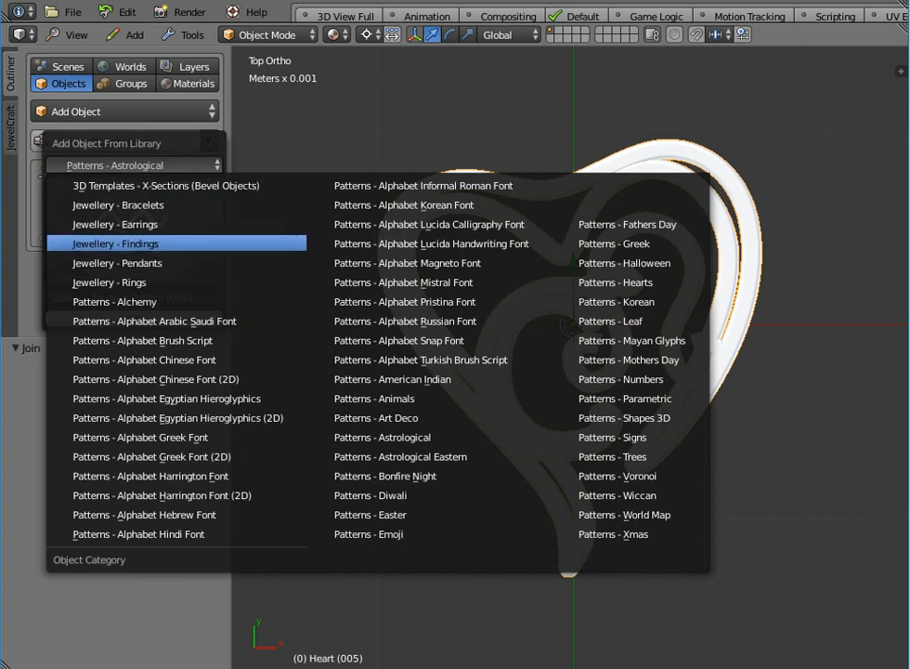
{"action": "left_click", "coordinate": [121, 243]}
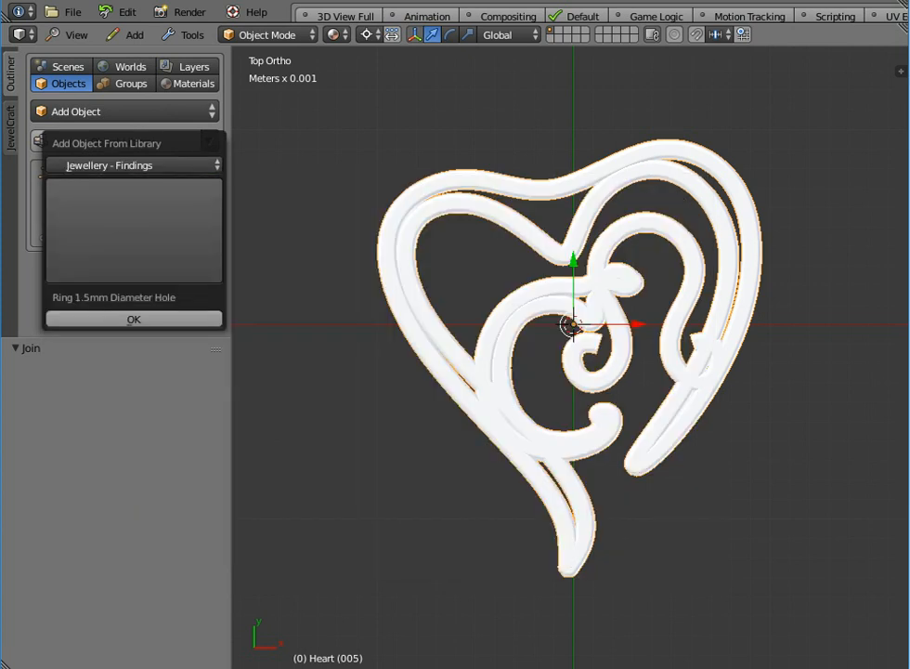
{"action": "left_click", "coordinate": [135, 230]}
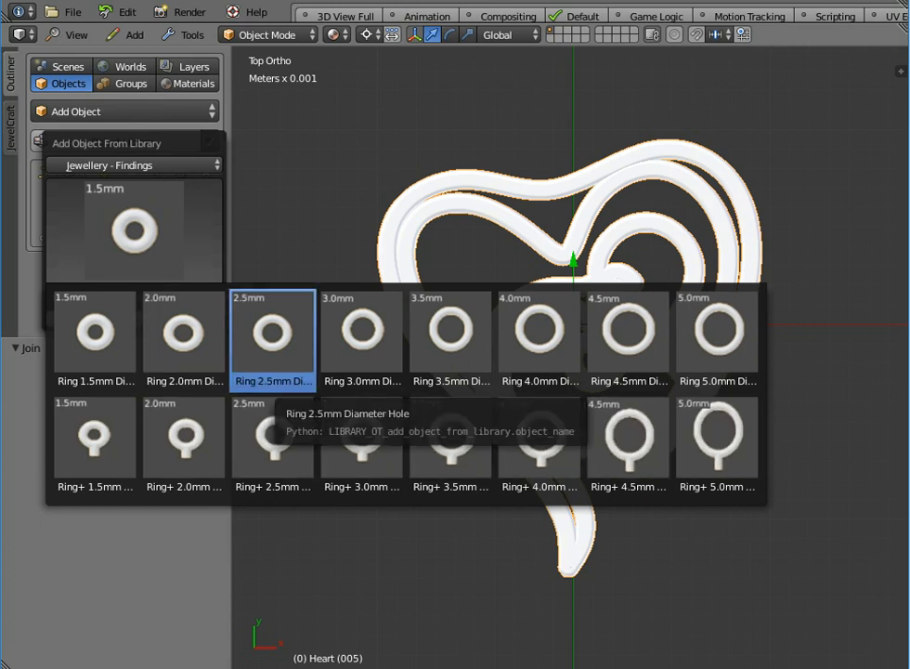
{"action": "left_click", "coordinate": [272, 332]}
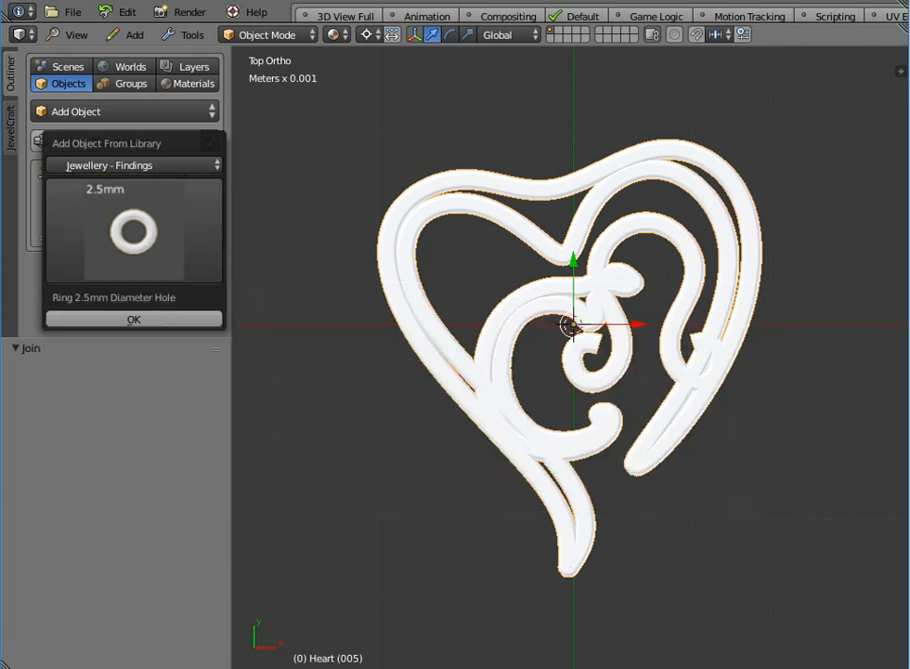
{"action": "left_click", "coordinate": [132, 320]}
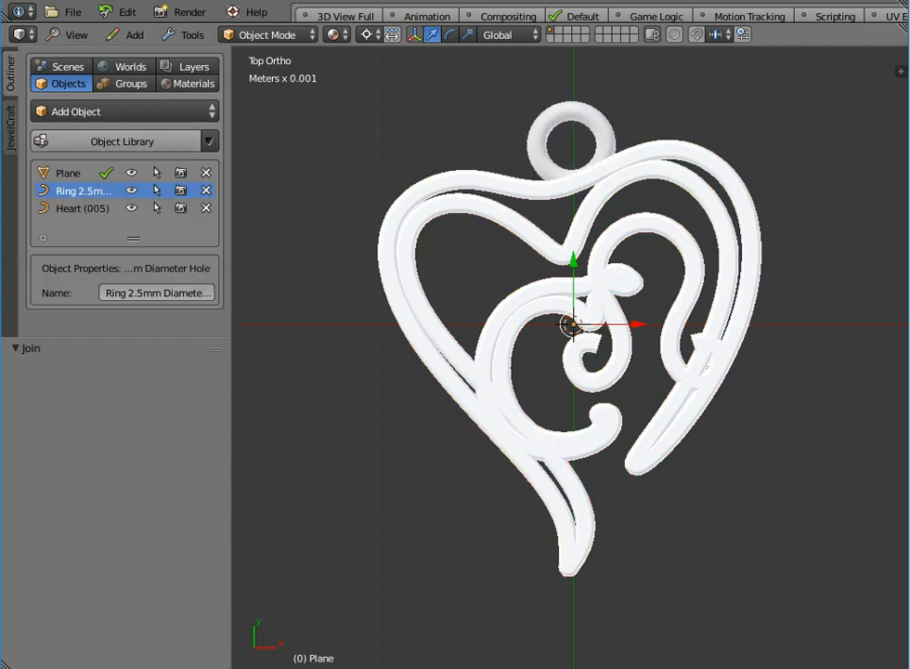
{"action": "right_click", "coordinate": [568, 141]}
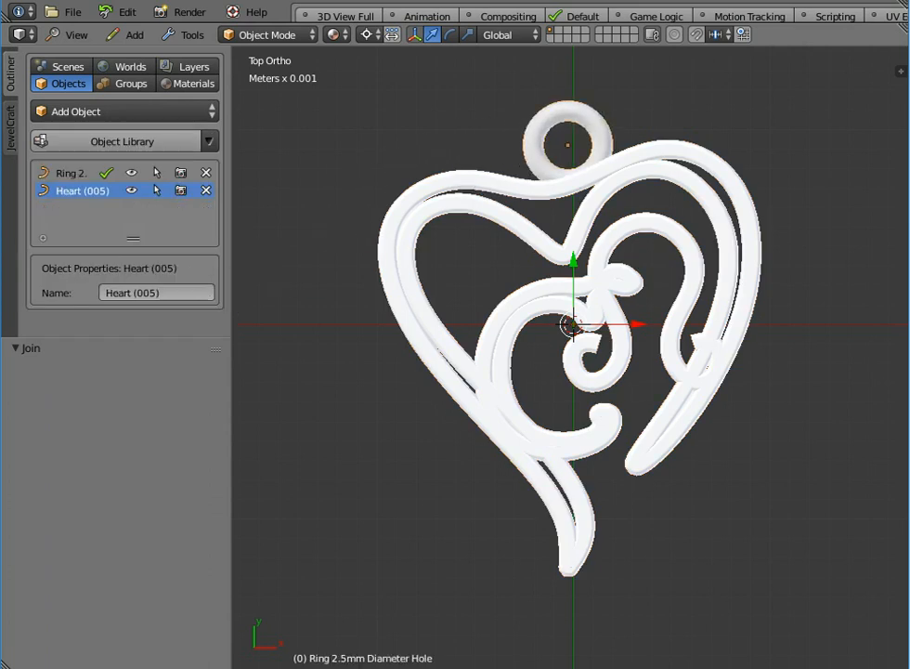
Examine the ring's fit against the heart in an angled view and check its object properties
{"action": "middle_click_drag", "start_coordinate": [558, 270], "coordinate": [683, 177]}
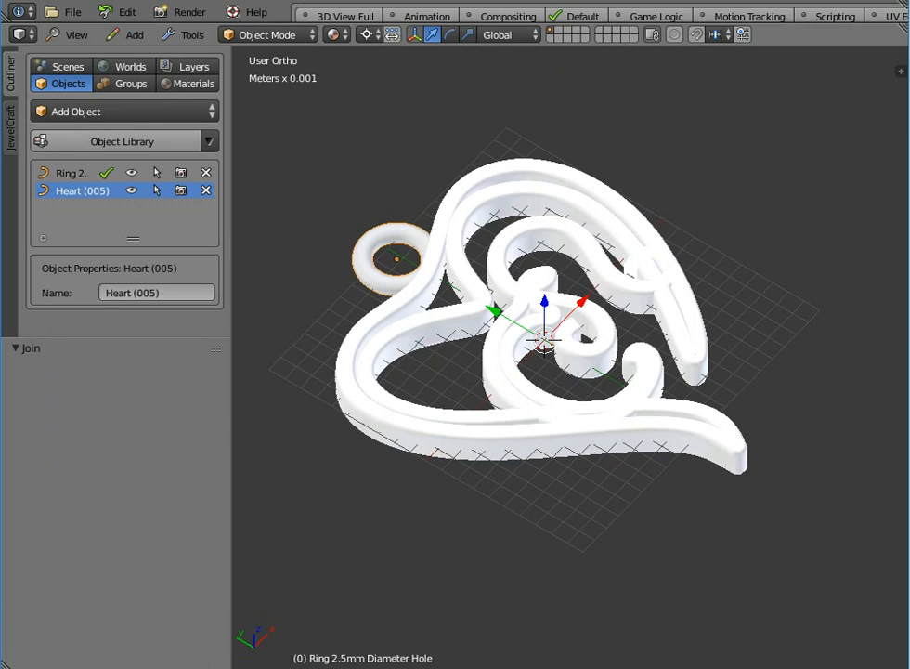
{"action": "middle_click_drag", "start_coordinate": [594, 278], "coordinate": [522, 280]}
{"action": "key", "text": "n"}
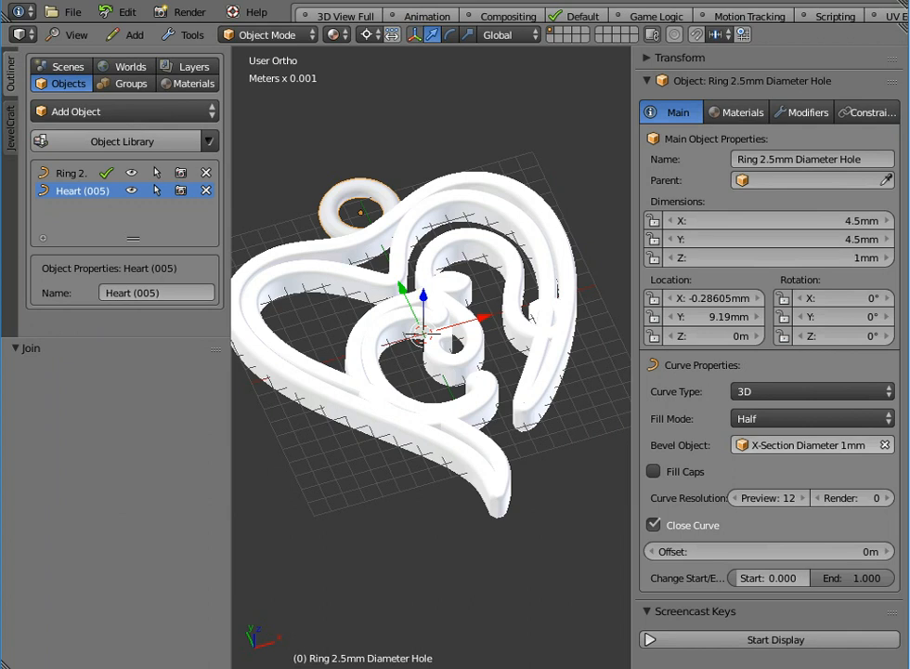
{"action": "key", "text": "n"}
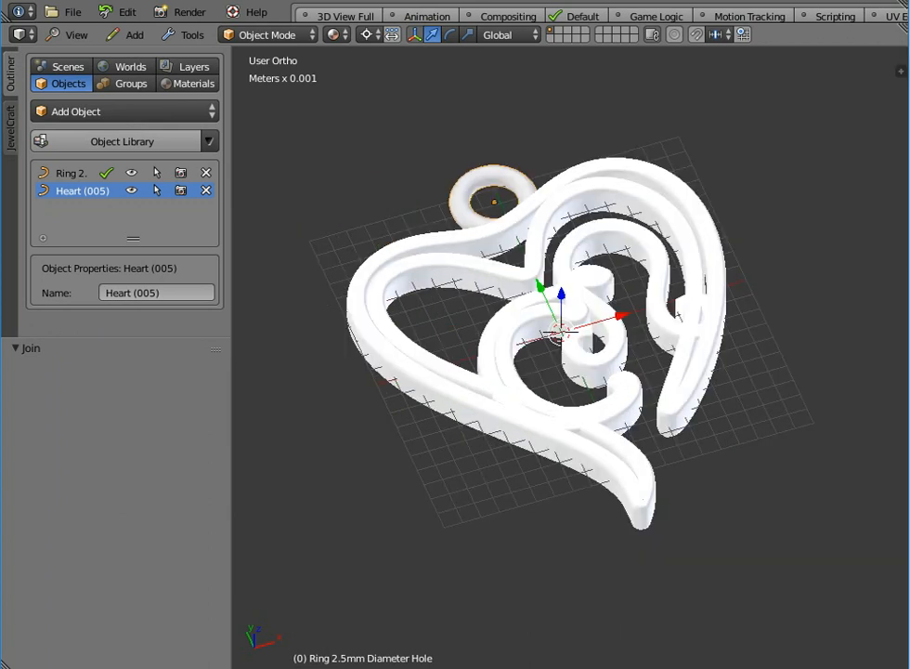
Join the hanging ring with the heart pendant into one object, keeping the heart as the active object
{"action": "key", "text": "KP_8"}
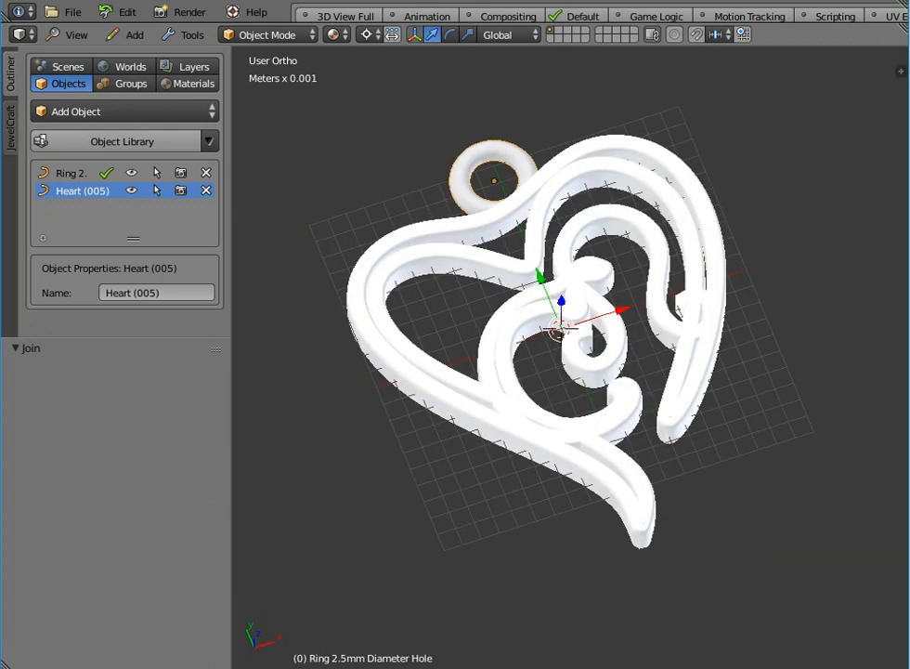
{"action": "right_click", "coordinate": [446, 233], "text": "shift"}
{"action": "left_click", "coordinate": [186, 35]}
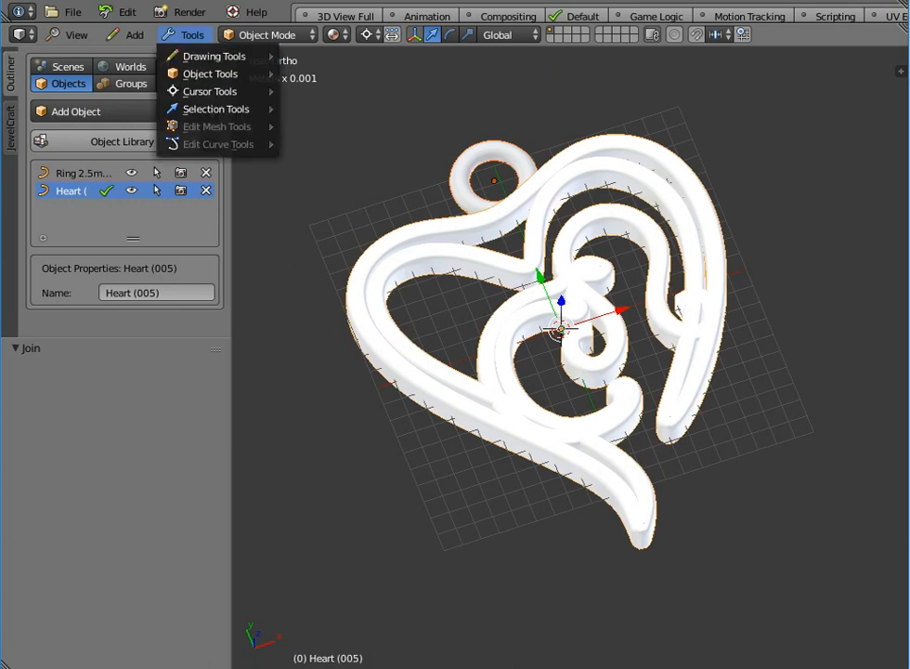
{"action": "mouse_move", "coordinate": [210, 73]}
{"action": "left_click", "coordinate": [320, 169]}
{"action": "middle_click_drag", "start_coordinate": [399, 270], "coordinate": [475, 288]}
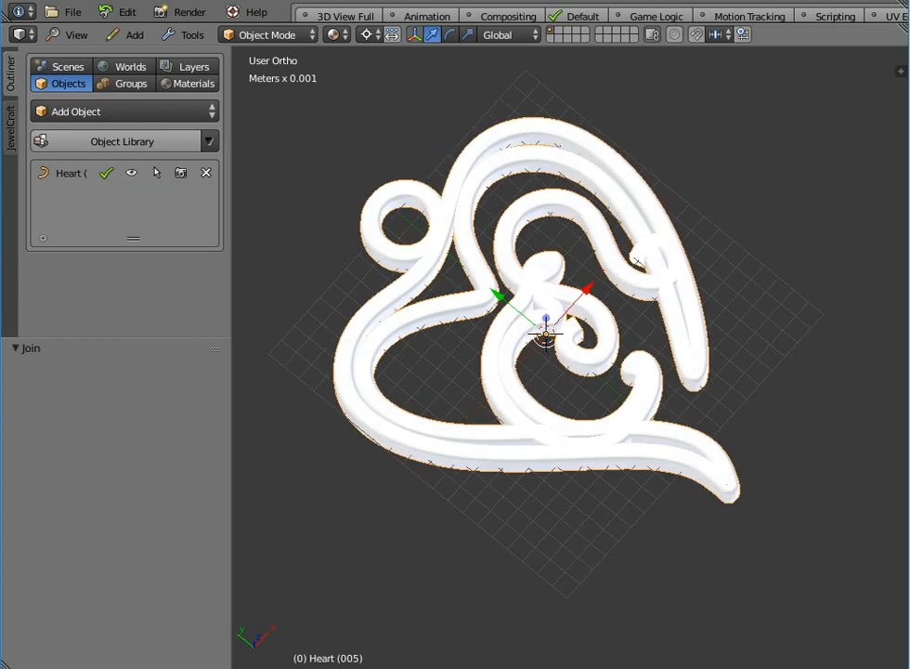
Try X-Section Diameter 1mm as the joined pendant's bevel object, compare the shape, and go back to 1 X-Section 1mm x 2mm
{"action": "key", "text": "n"}
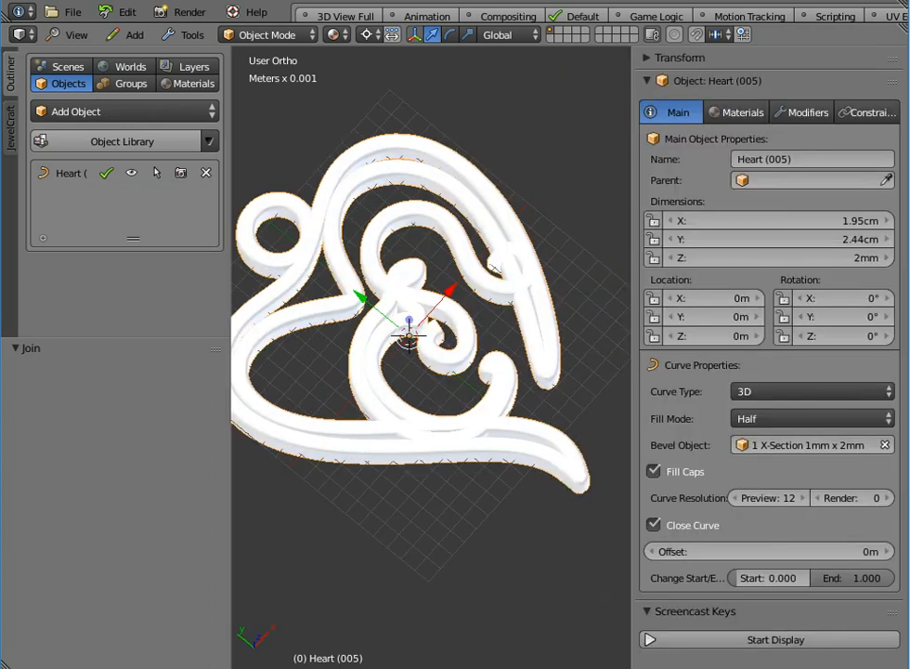
{"action": "scroll", "coordinate": [432, 343], "scroll_direction": "down", "scroll_amount": 1}
{"action": "left_click", "coordinate": [806, 446]}
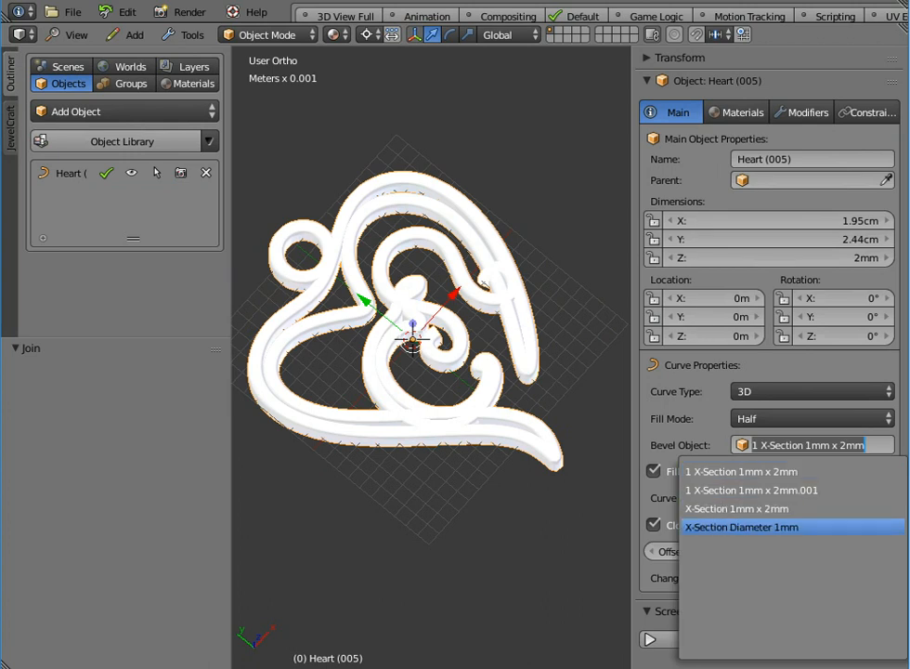
{"action": "left_click", "coordinate": [742, 527]}
{"action": "middle_click_drag", "start_coordinate": [428, 372], "coordinate": [539, 409]}
{"action": "left_click", "coordinate": [818, 446]}
{"action": "left_click", "coordinate": [743, 472]}
{"action": "key", "text": "n"}
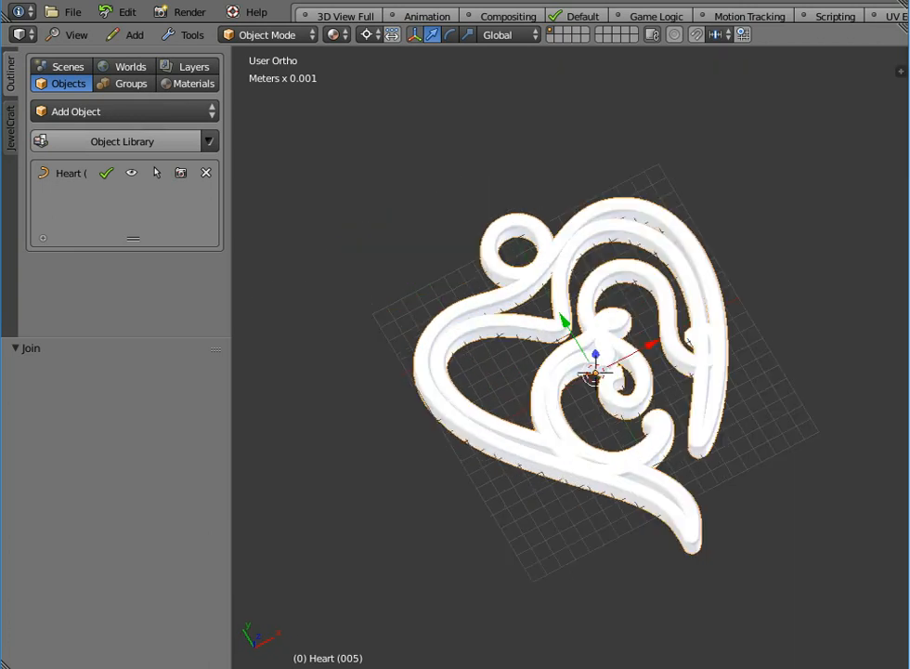
In the top view, add X-Section Rectangular (Bevel Objects) from 3D Templates - X-Sections and place it at about X -1.47 mm, Y -1.38 mm
{"action": "left_click", "coordinate": [70, 35]}
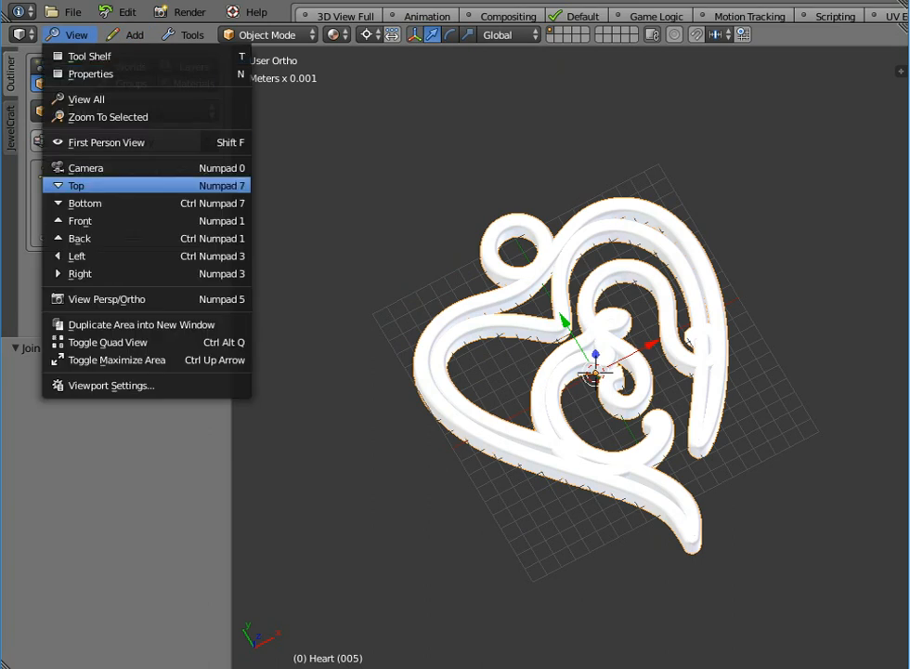
{"action": "left_click", "coordinate": [79, 186]}
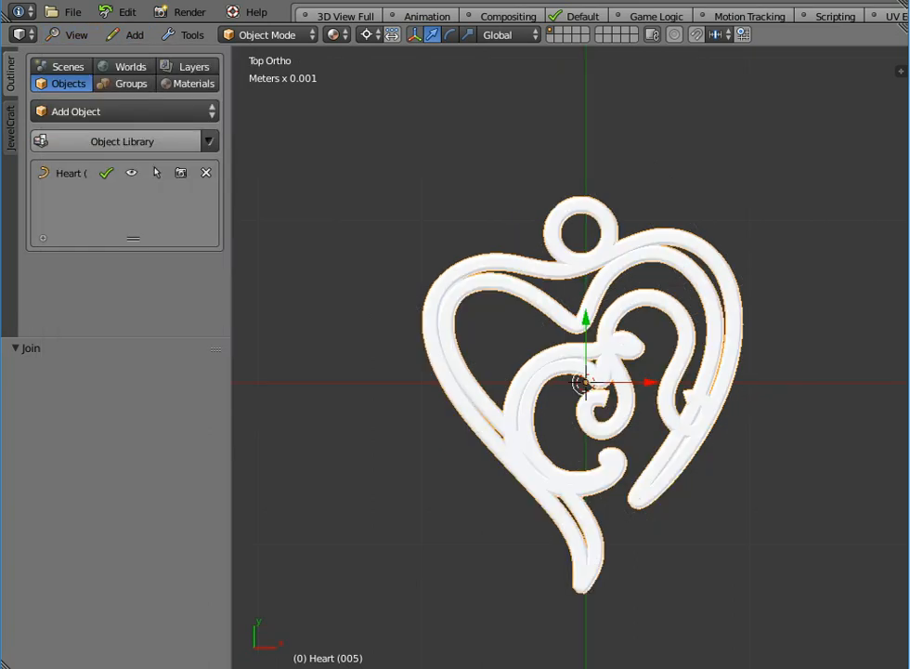
{"action": "left_click", "coordinate": [121, 110]}
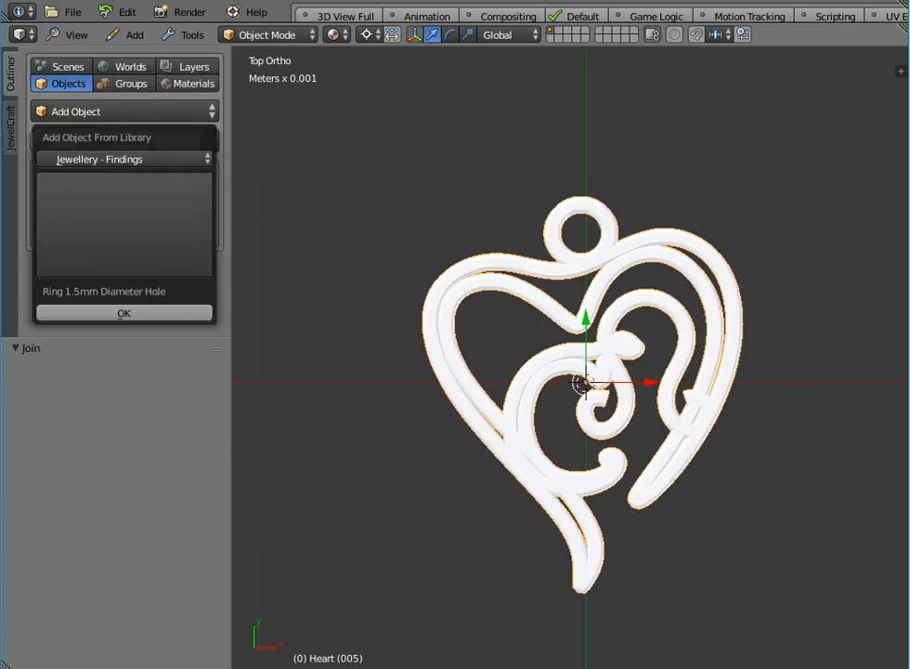
{"action": "left_click", "coordinate": [130, 159]}
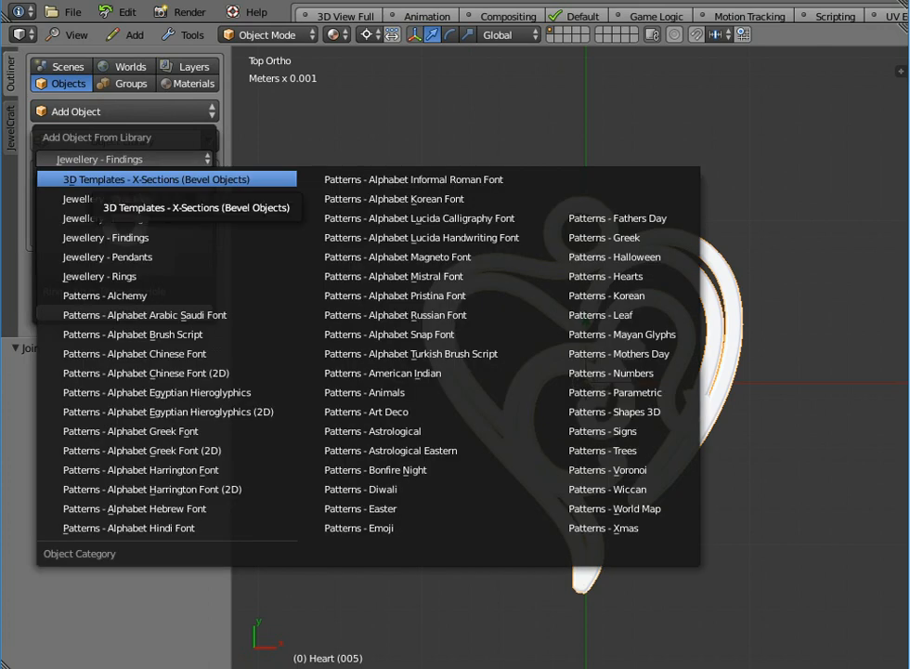
{"action": "left_click", "coordinate": [148, 179]}
{"action": "left_click", "coordinate": [124, 224]}
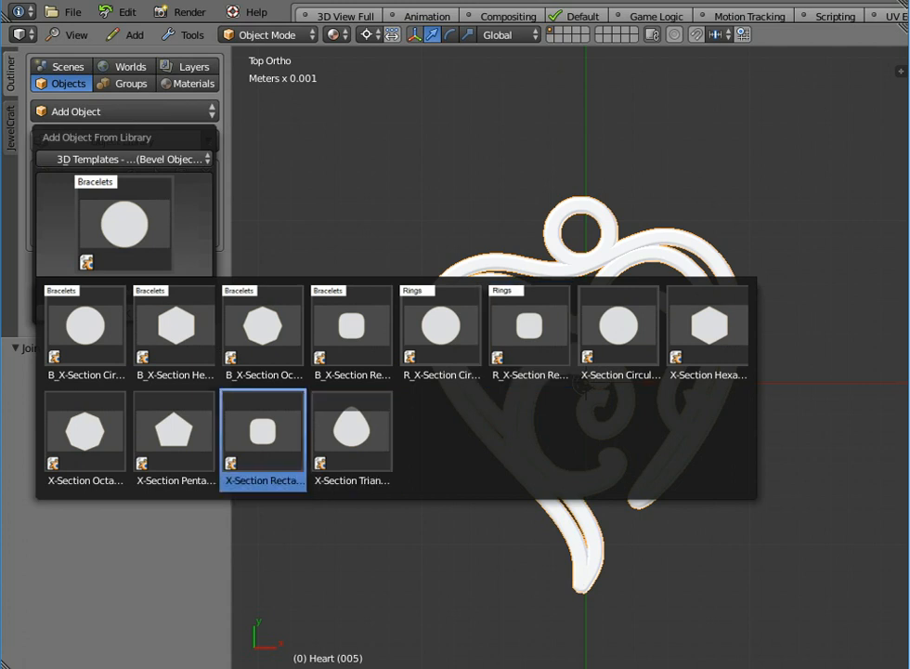
{"action": "left_click", "coordinate": [263, 436]}
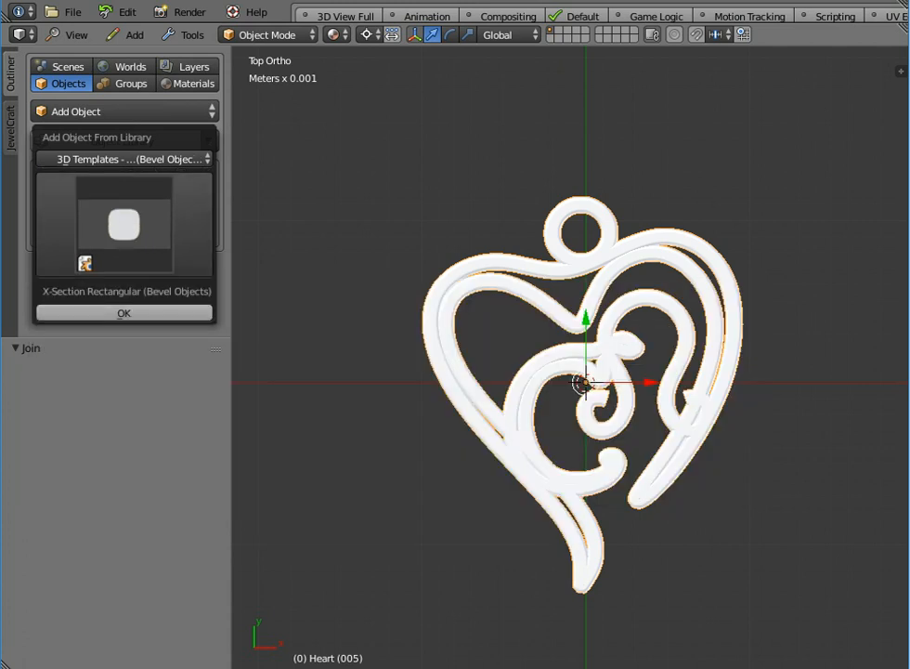
{"action": "left_click", "coordinate": [125, 313]}
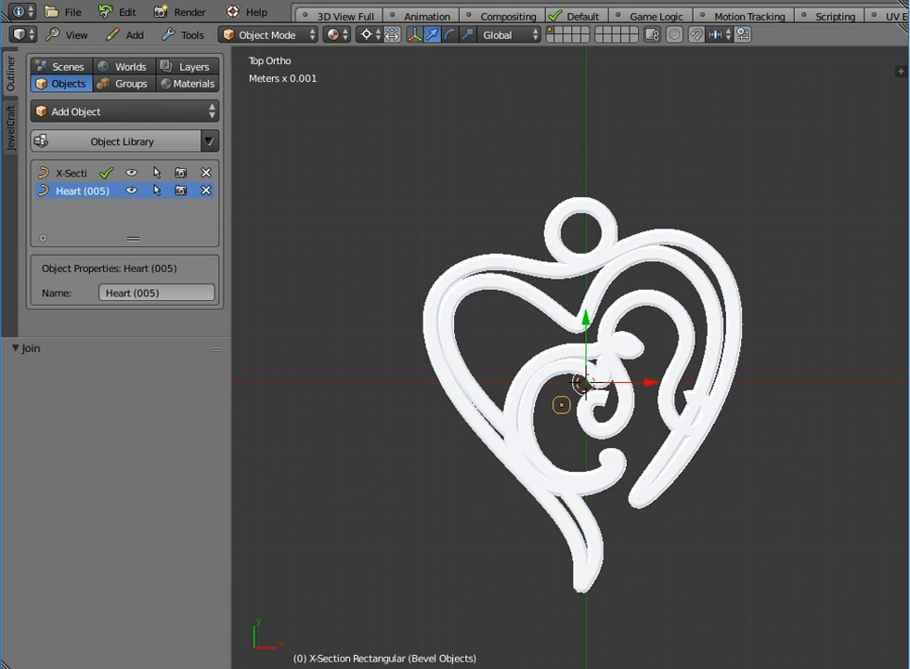
Assign X-Section Rectangular (Bevel Objects) as the heart pendant's bevel object
{"action": "key", "text": "n"}
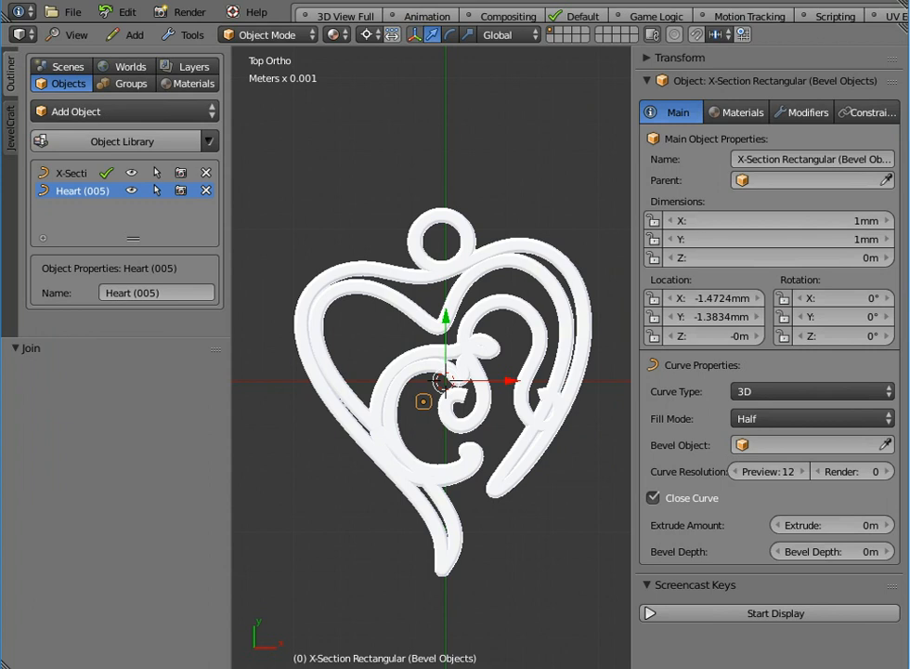
{"action": "right_click", "coordinate": [572, 307]}
{"action": "middle_click_drag", "start_coordinate": [569, 312], "coordinate": [604, 251]}
{"action": "left_click", "coordinate": [806, 445]}
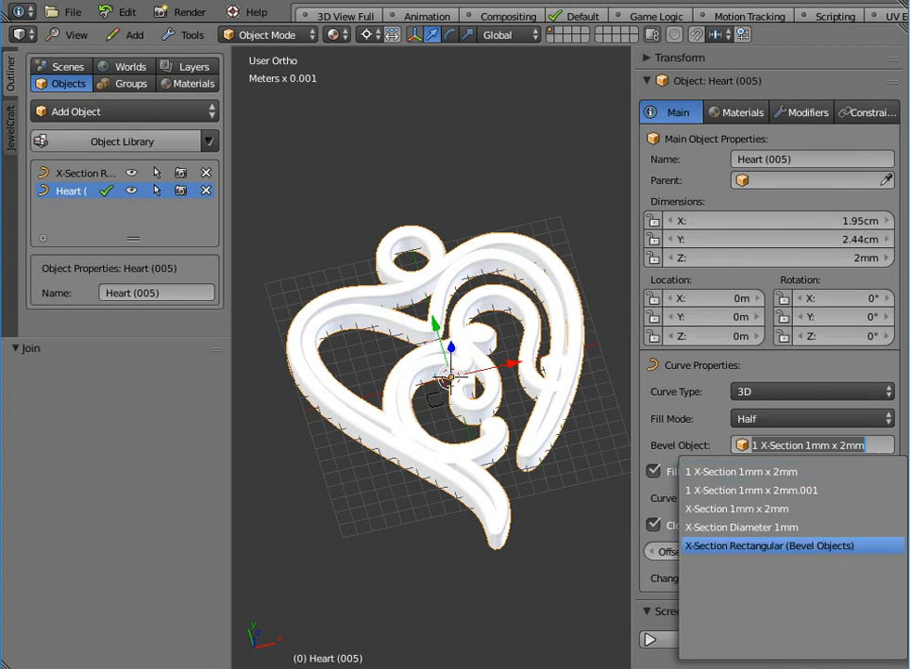
{"action": "key", "text": "Return"}
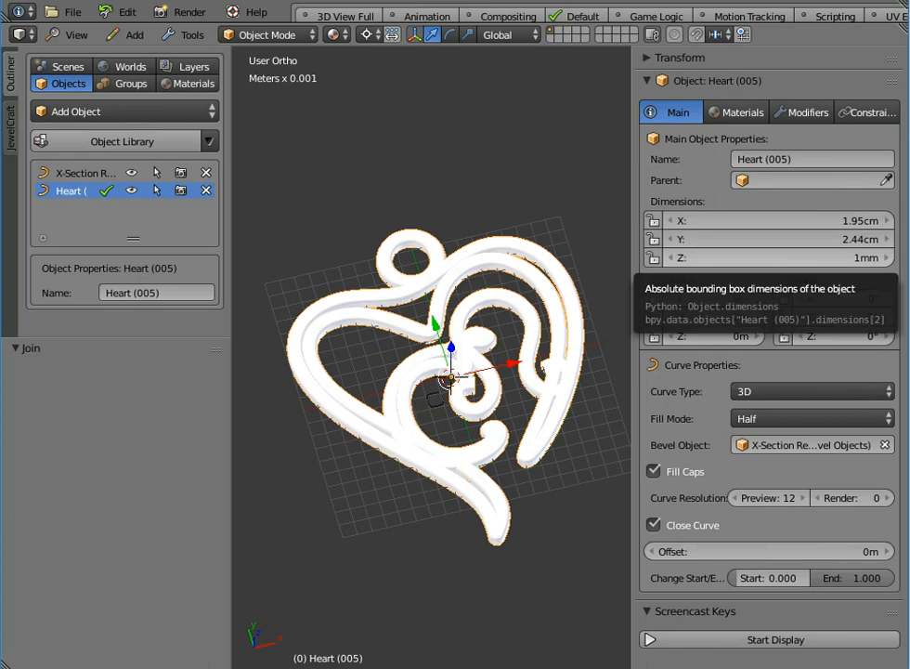
Stretch the rectangular cross-section curve to 2.5 mm in Y and set its X dimension to 0.8 mm
{"action": "right_click", "coordinate": [435, 399]}
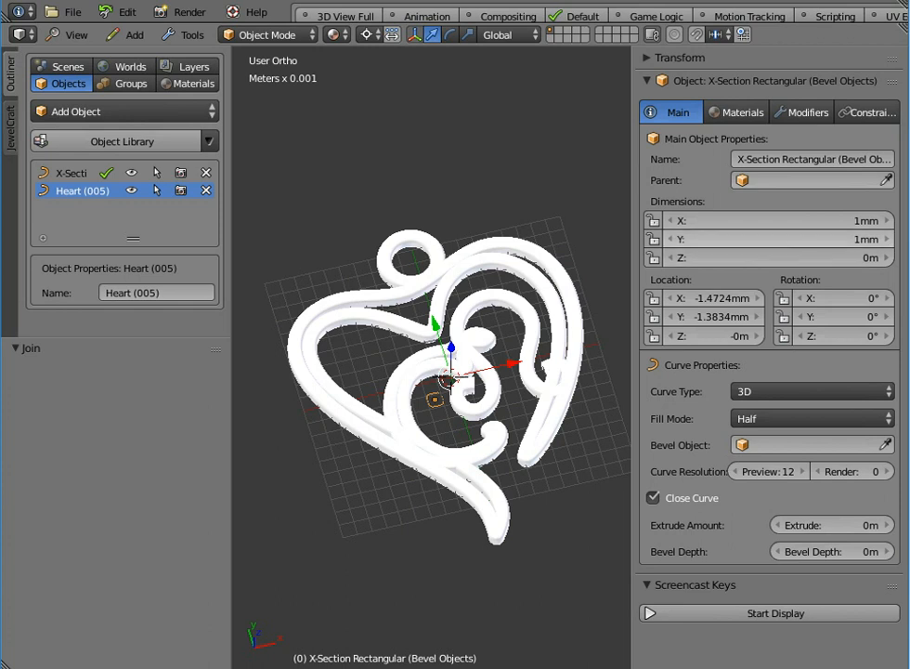
{"action": "mouse_move", "coordinate": [779, 240]}
{"action": "left_mouse_down"}
{"action": "mouse_move", "coordinate": [883, 240]}
{"action": "mouse_move", "coordinate": [781, 239]}
{"action": "mouse_move", "coordinate": [869, 240]}
{"action": "mouse_move", "coordinate": [814, 239]}
{"action": "mouse_move", "coordinate": [803, 221]}
{"action": "mouse_move", "coordinate": [764, 221]}
{"action": "mouse_move", "coordinate": [779, 221]}
{"action": "left_mouse_up"}
{"action": "left_click", "coordinate": [778, 221]}
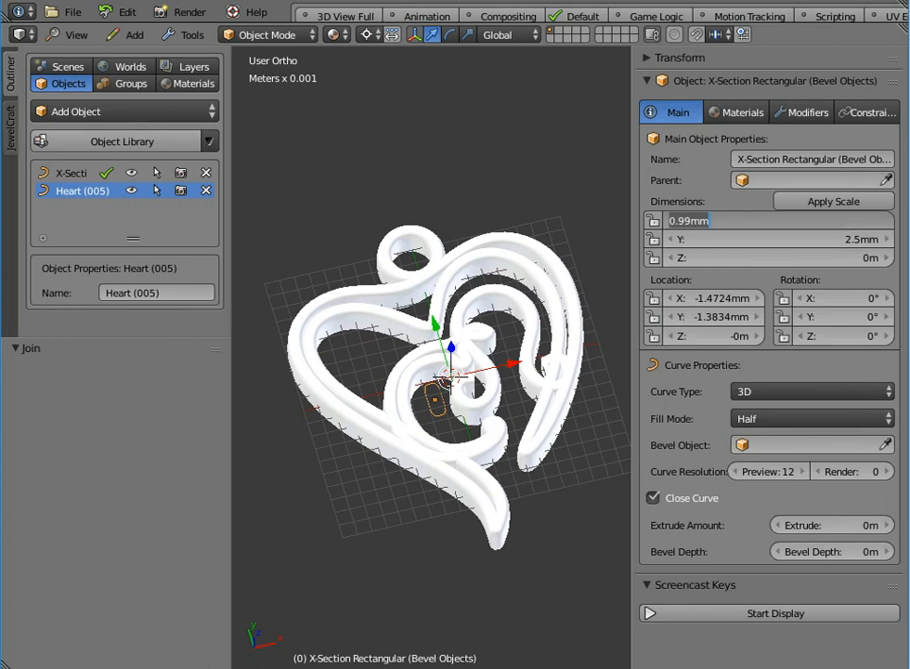
{"action": "type", "text": "0.8mm"}
{"action": "key", "text": "Return"}
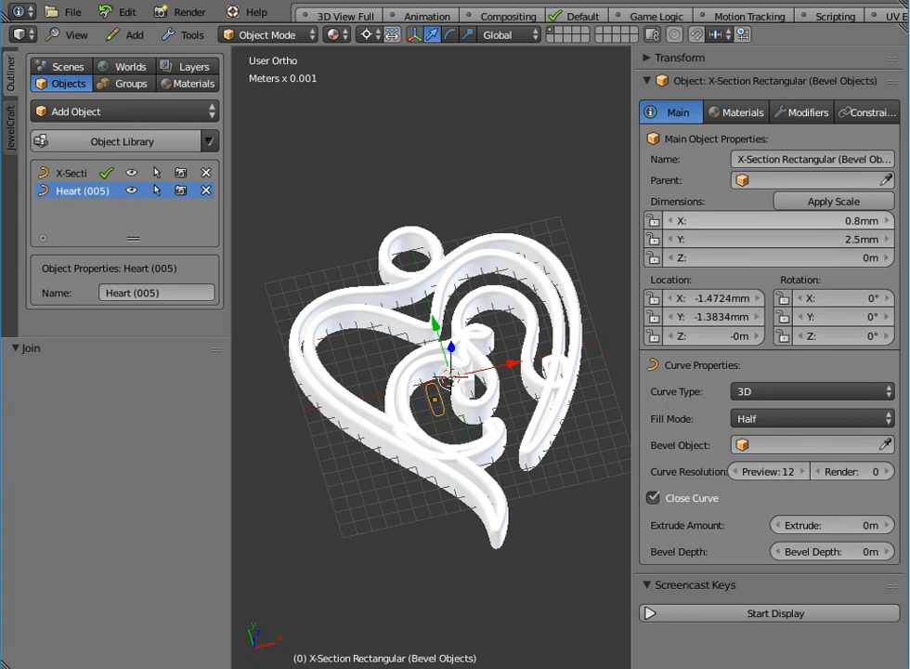
Set the rectangular cross-section's Y dimension to 1 mm and check the effect on the pendant
{"action": "left_click", "coordinate": [779, 240]}
{"action": "type", "text": "1mm"}
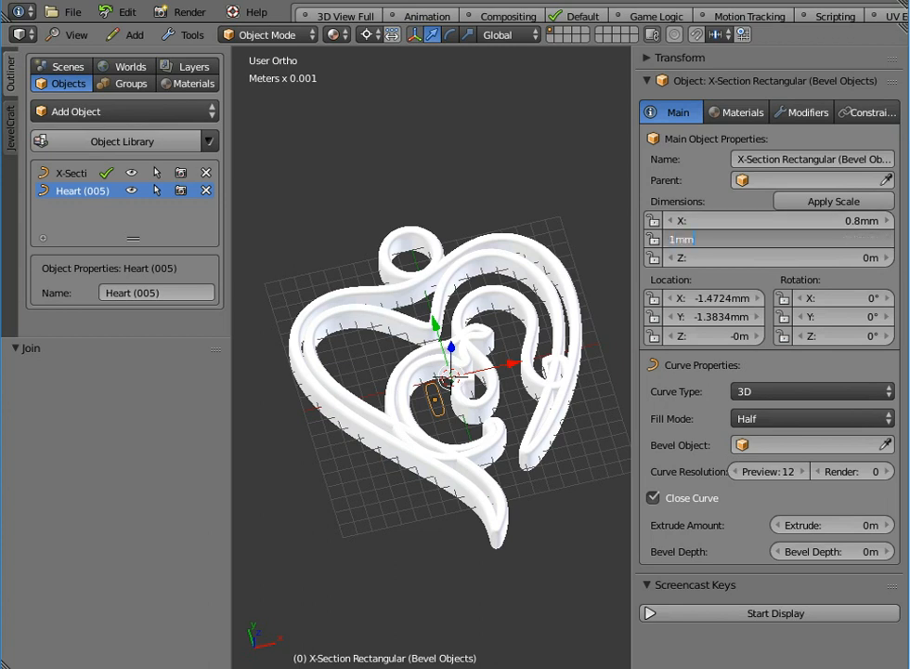
{"action": "key", "text": "Return"}
{"action": "middle_click_drag", "start_coordinate": [464, 335], "coordinate": [420, 367]}
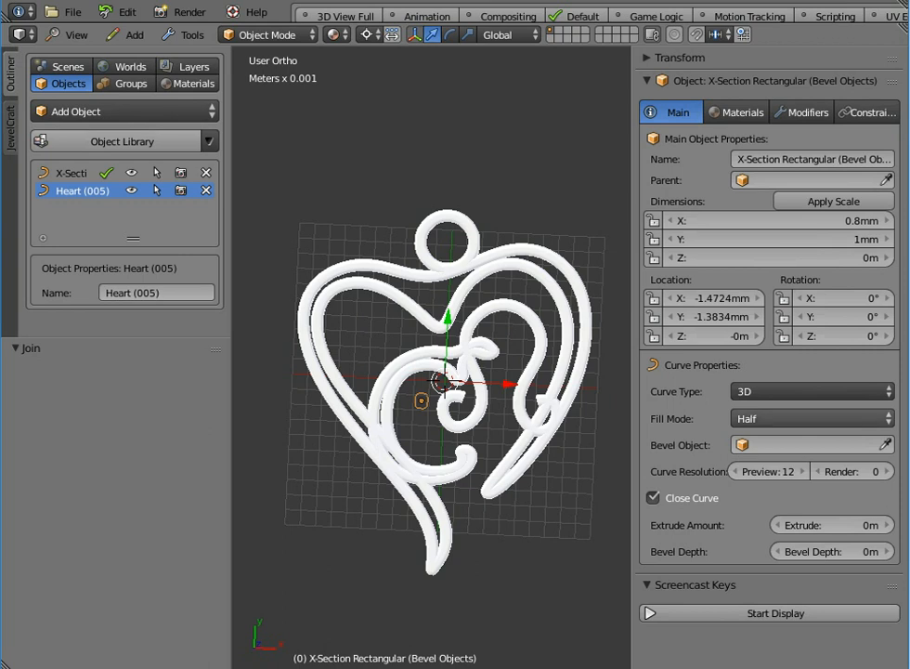
Review the pendant's dimensions and available bevel objects, keeping X-Section Rectangular (Bevel Objects) selected
{"action": "right_click", "coordinate": [386, 409]}
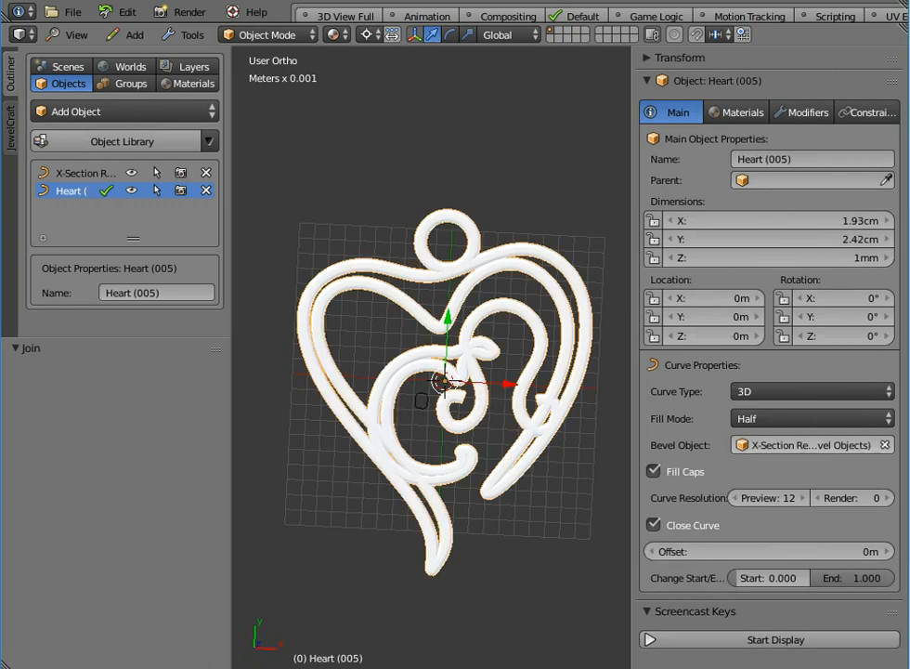
{"action": "left_click", "coordinate": [808, 445]}
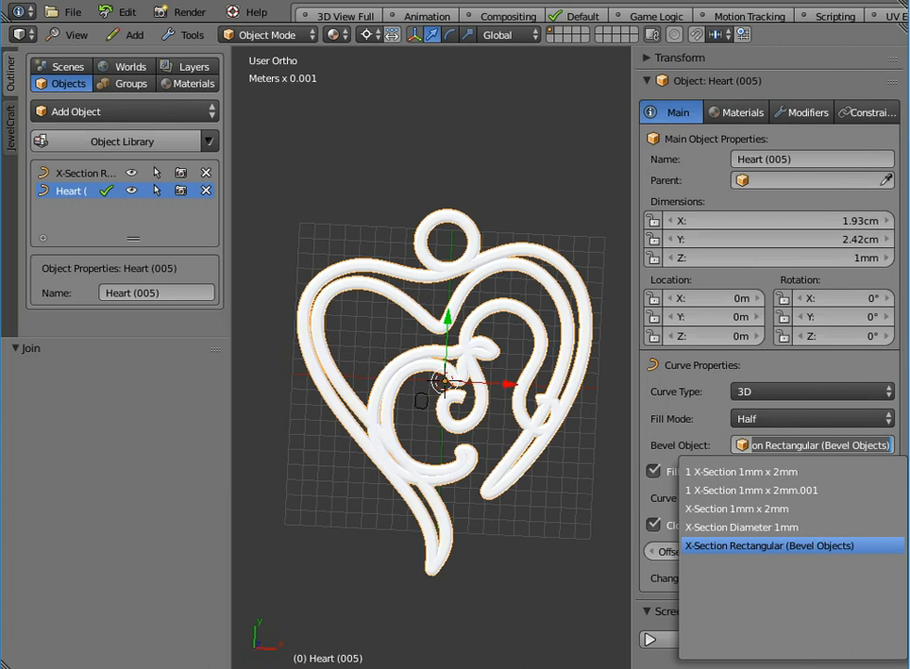
{"action": "left_click", "coordinate": [769, 545]}
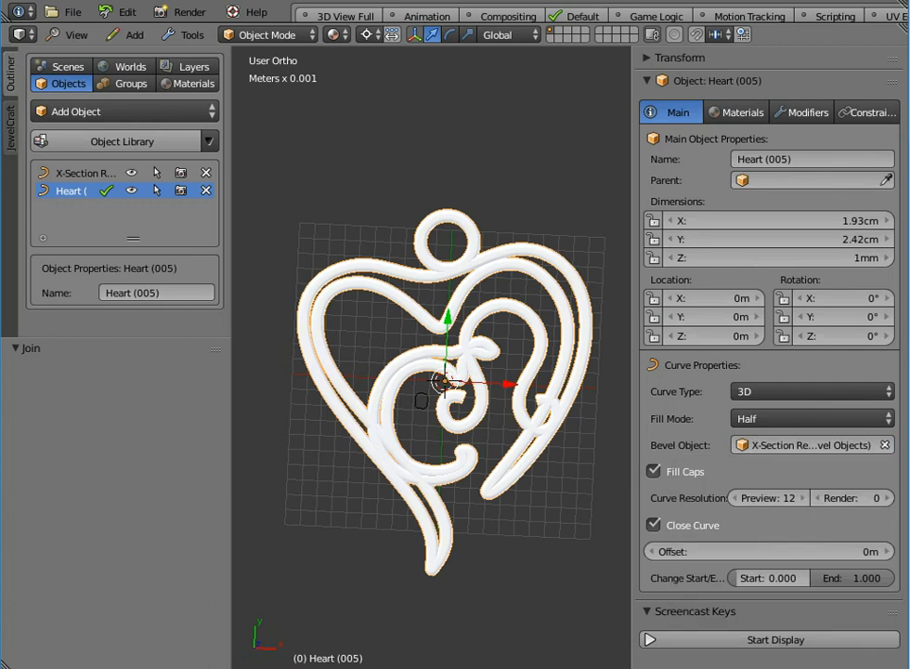
{"action": "middle_click_drag", "start_coordinate": [520, 446], "coordinate": [488, 400]}
{"action": "left_click", "coordinate": [72, 12]}
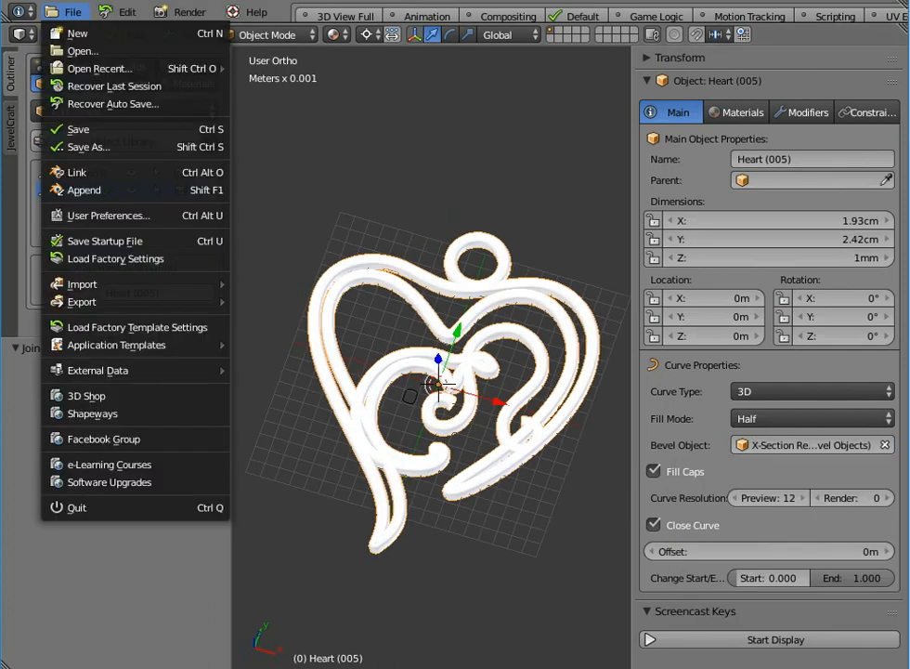
{"action": "mouse_move", "coordinate": [139, 370]}
{"action": "mouse_move", "coordinate": [130, 302]}
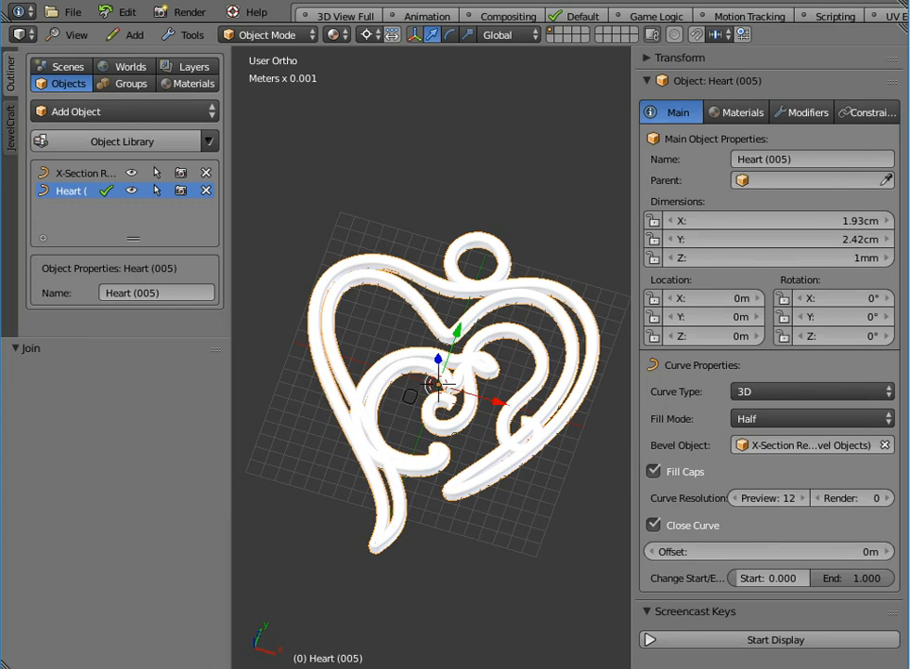
Switch to Google Chrome and view the Personalised Presents 3D home page
{"action": "mouse_move", "coordinate": [564, 668]}
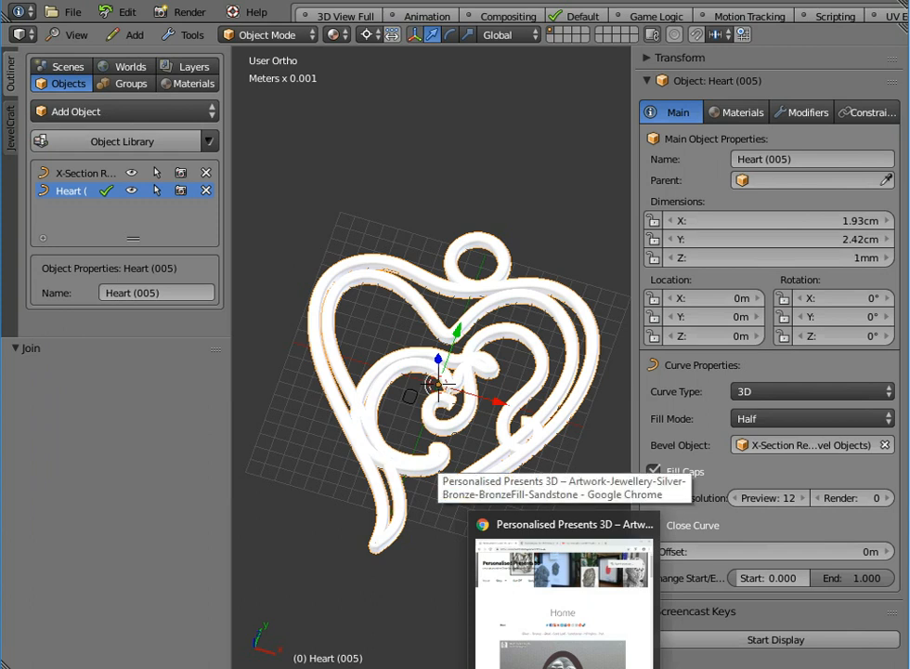
{"action": "left_click", "coordinate": [564, 595]}
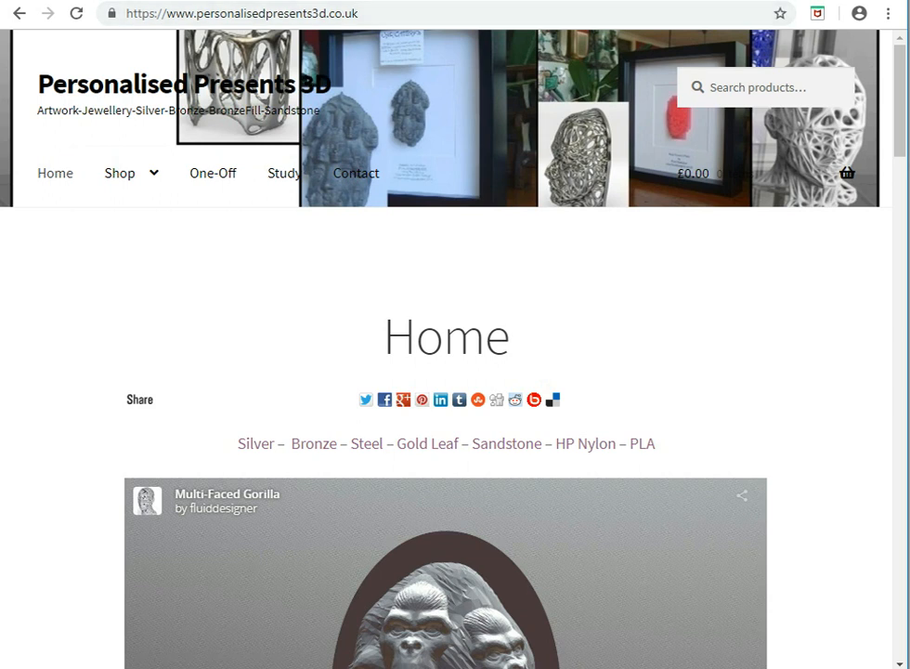
{"action": "mouse_move", "coordinate": [119, 172]}
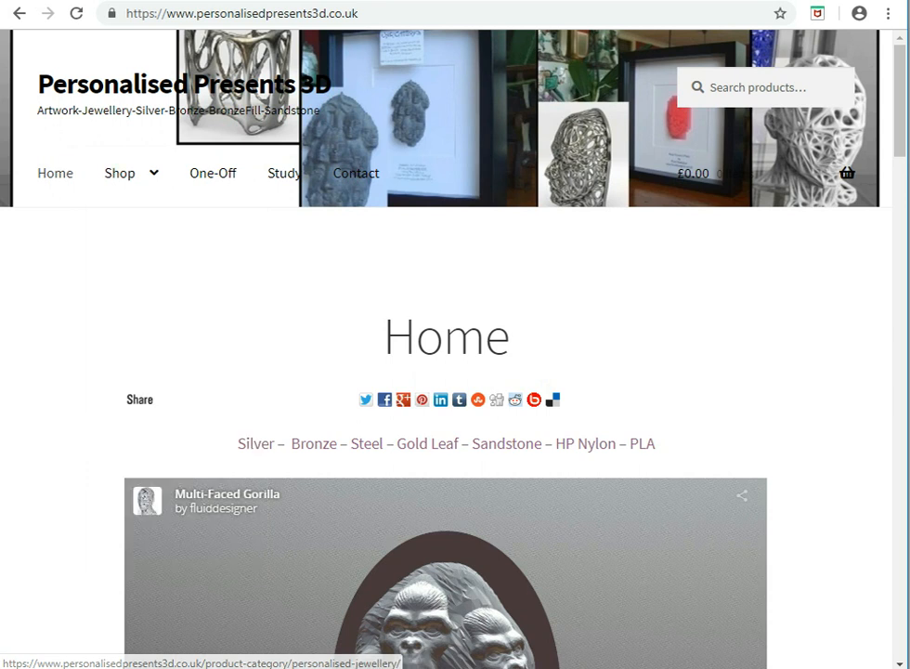
Show the PersonalisedPresents3D shop on Shapeways and look through its product listings and item categories
{"action": "key", "text": "ctrl+Tab"}
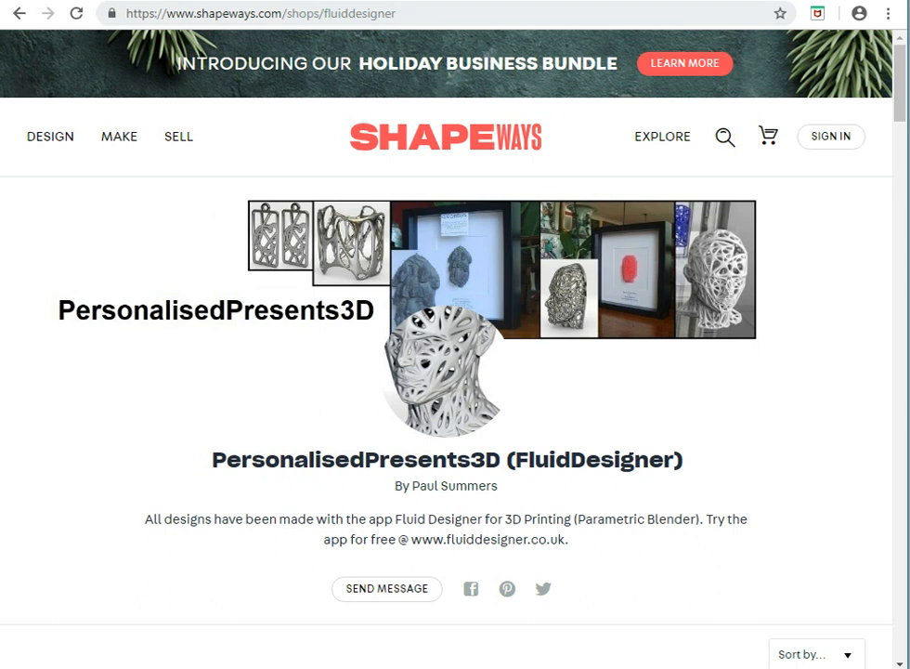
{"action": "scroll", "coordinate": [533, 492], "scroll_direction": "down", "scroll_amount": 10}
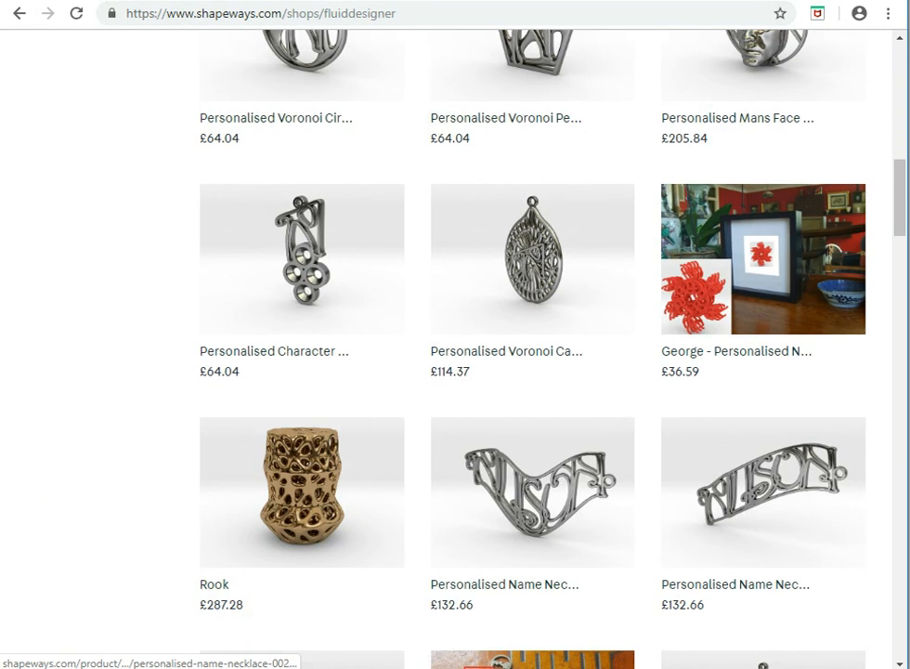
{"action": "scroll", "coordinate": [532, 493], "scroll_direction": "down", "scroll_amount": 4}
{"action": "scroll", "coordinate": [532, 493], "scroll_direction": "up", "scroll_amount": 9}
{"action": "scroll", "coordinate": [92, 390], "scroll_direction": "up", "scroll_amount": 1}
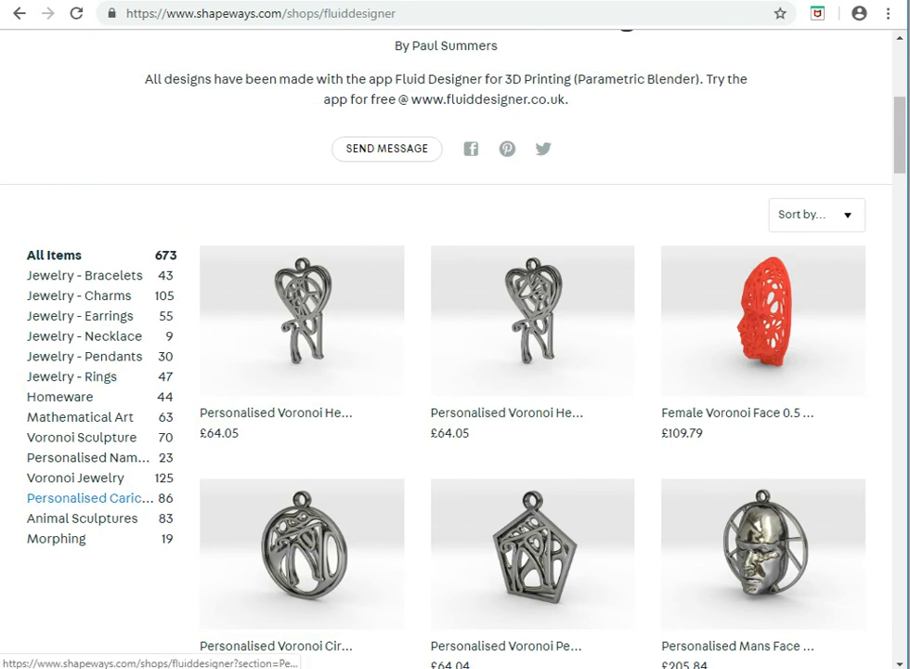
{"action": "scroll", "coordinate": [533, 492], "scroll_direction": "down", "scroll_amount": 6}
{"action": "scroll", "coordinate": [532, 493], "scroll_direction": "up", "scroll_amount": 3}
{"action": "scroll", "coordinate": [532, 446], "scroll_direction": "up", "scroll_amount": 5}
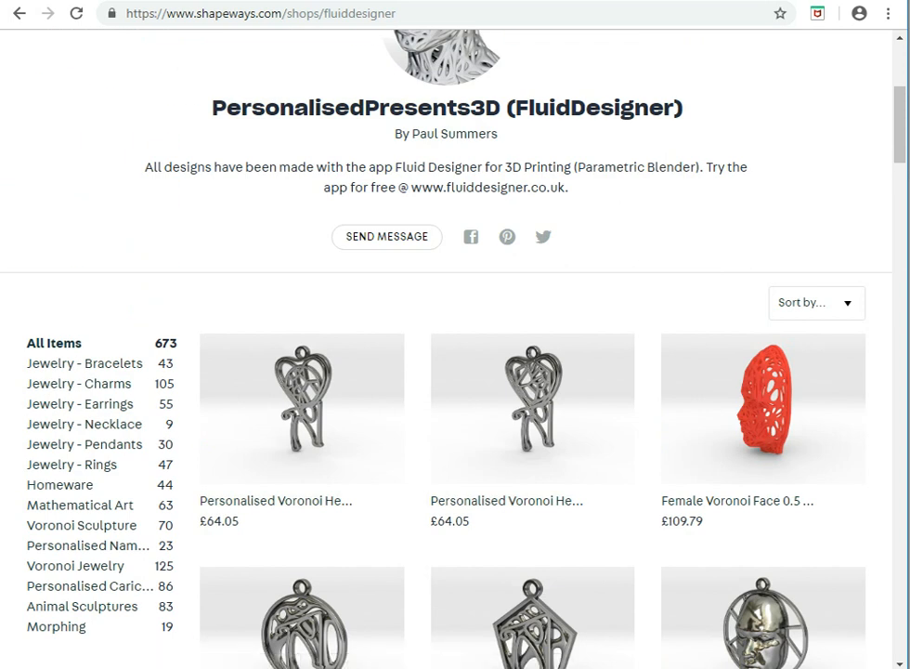
Show the Fluid Designer for 3D Printing website and open its Download page
{"action": "left_click", "coordinate": [313, 1]}
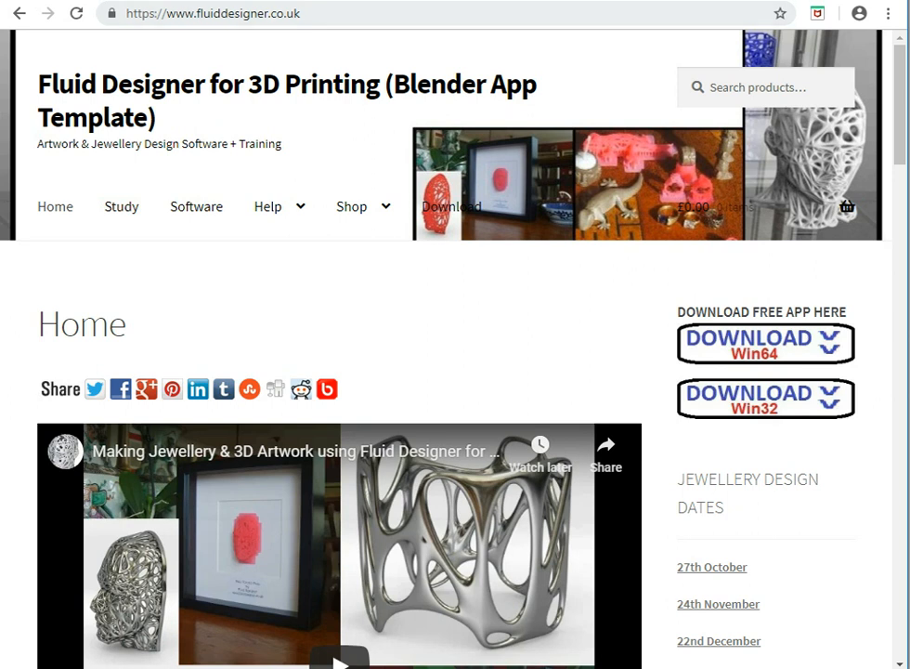
{"action": "left_click", "coordinate": [451, 207]}
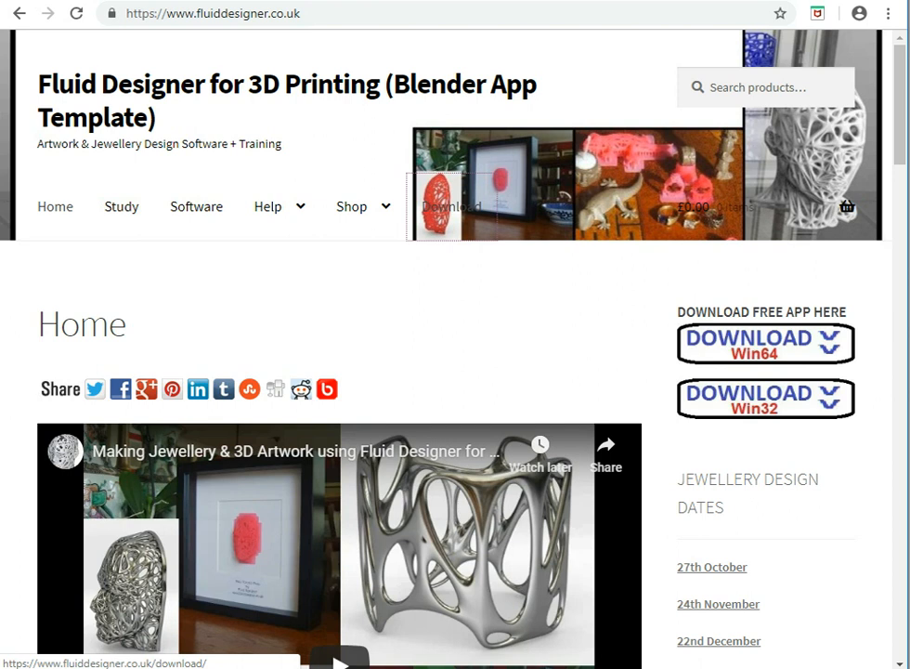